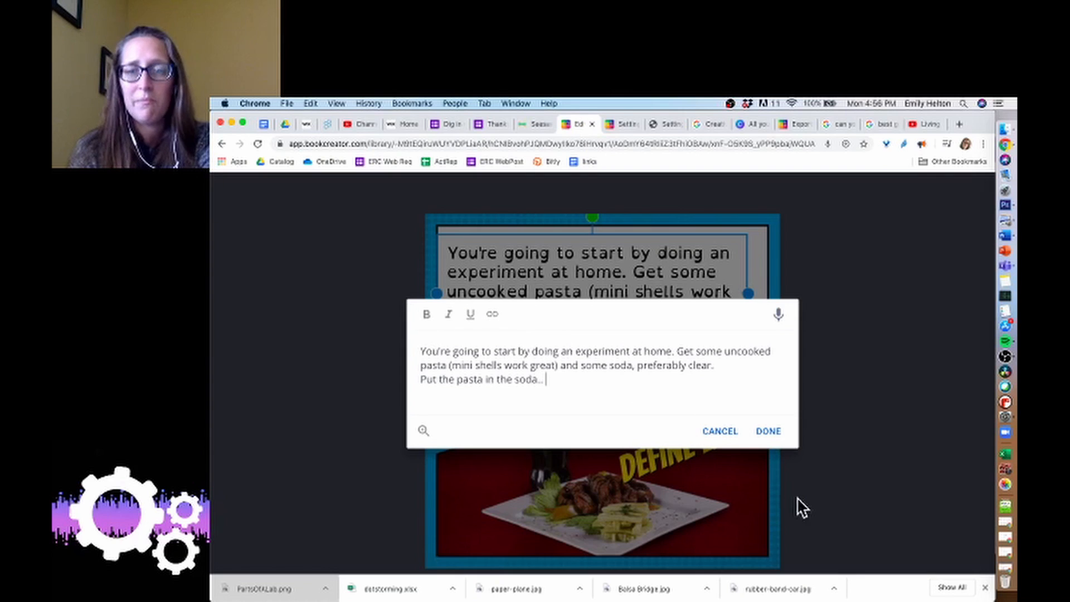
Confirm the text edit and open the object inspector, pinning it open.
left_click(768, 430)
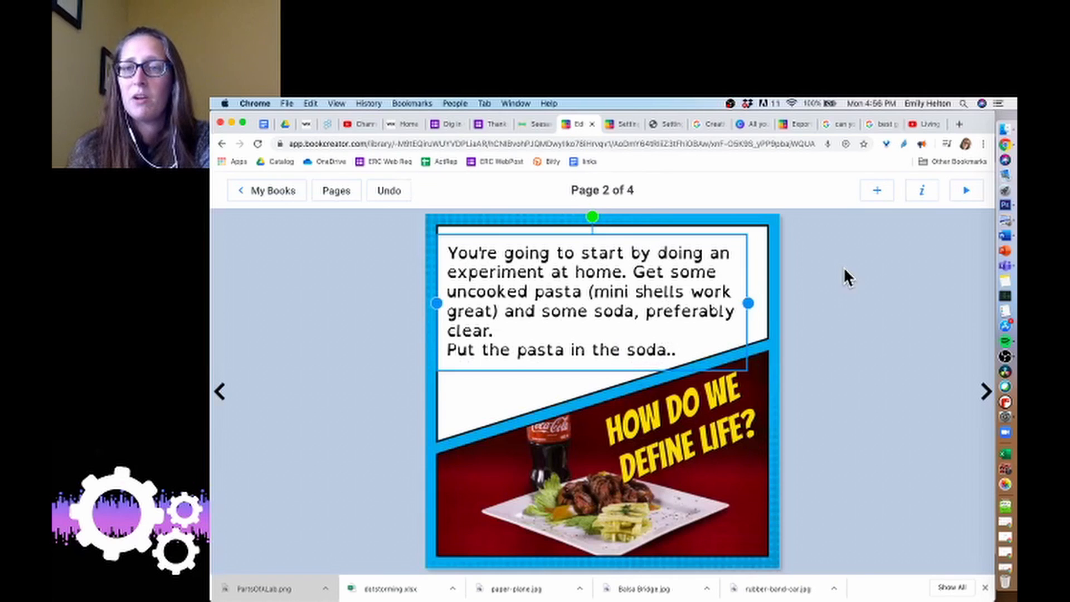
left_click(920, 192)
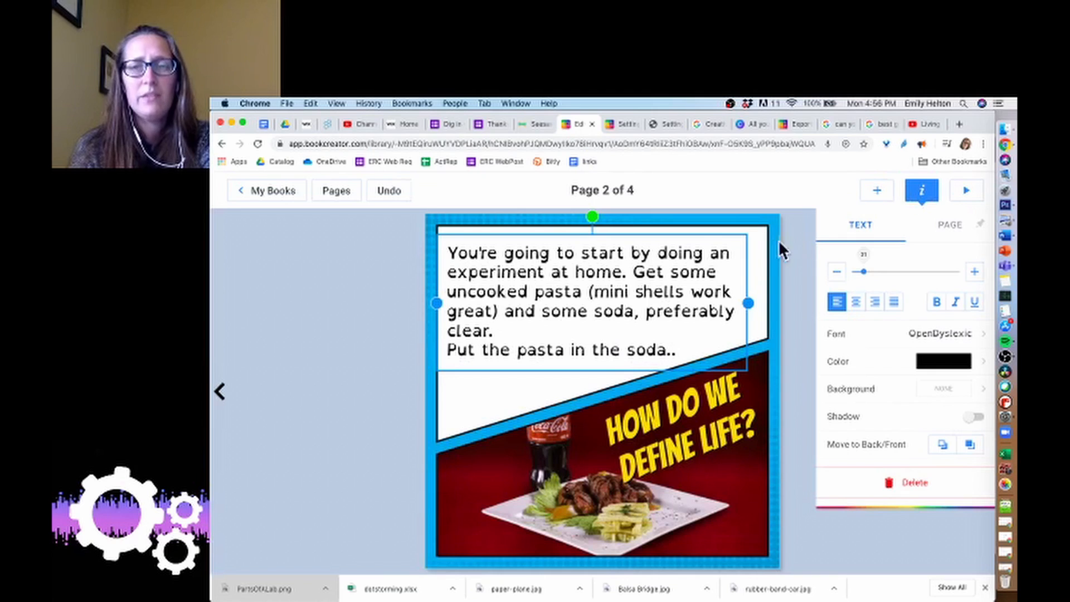
left_click(981, 225)
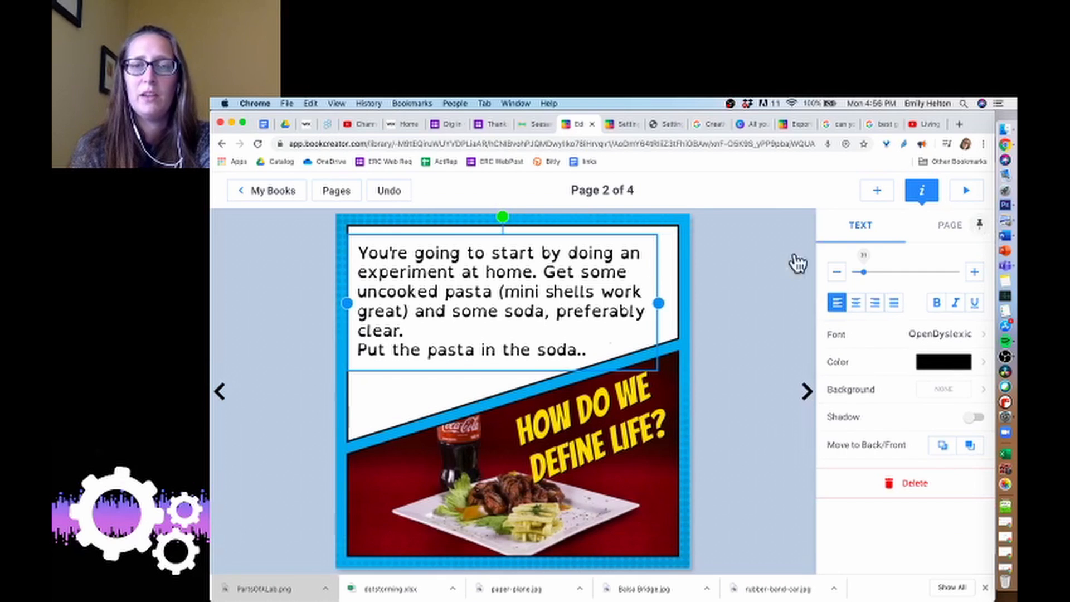
Give the soda and pasta image the alternative text "This was supposed to be a soda and pasta. I couldn't find a better picture".
left_click(645, 540)
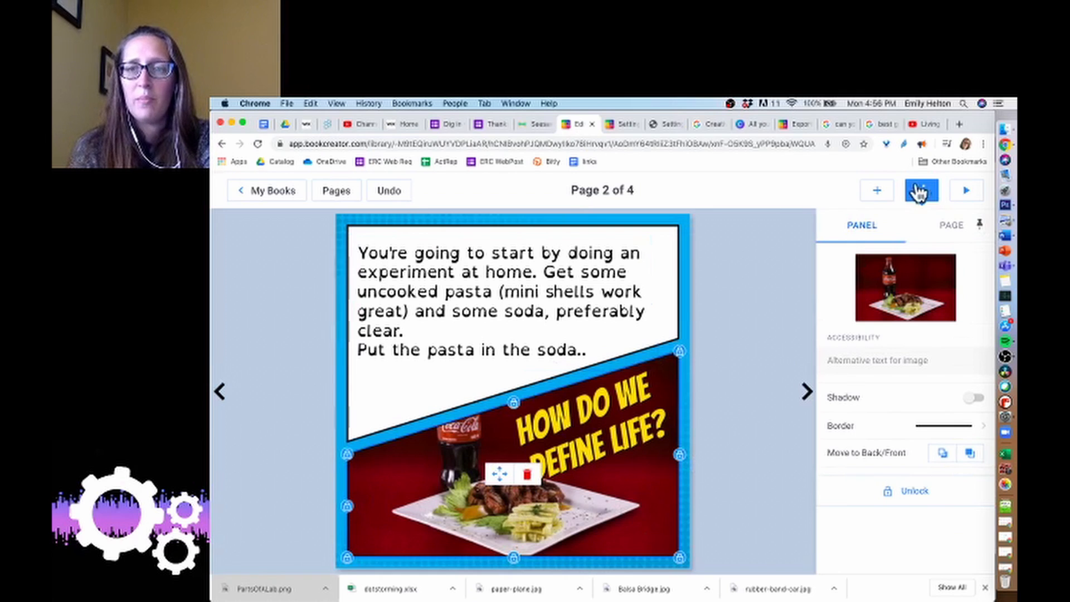
left_click(873, 361)
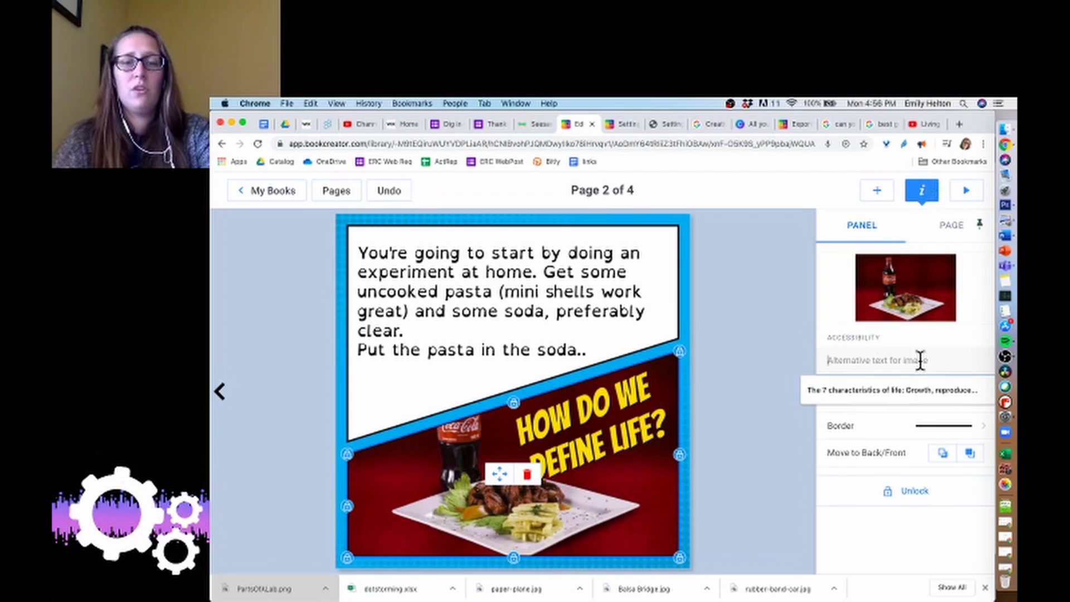
type("This is a")
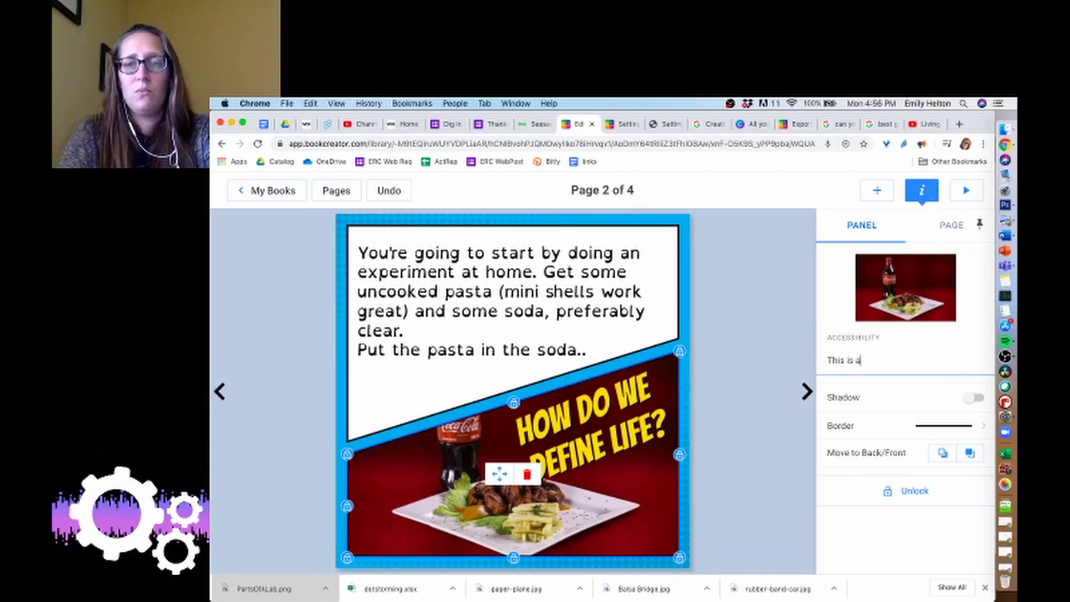
key("BackSpace")
key("BackSpace")
key("BackSpace")
key("BackSpace")
type("was ")
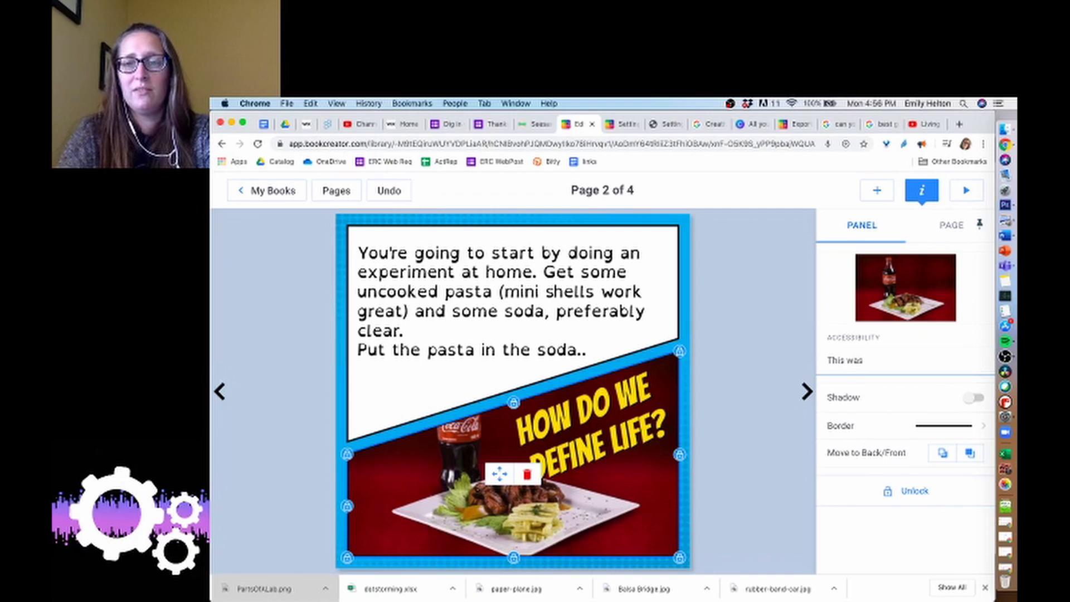
type("supposed to be a")
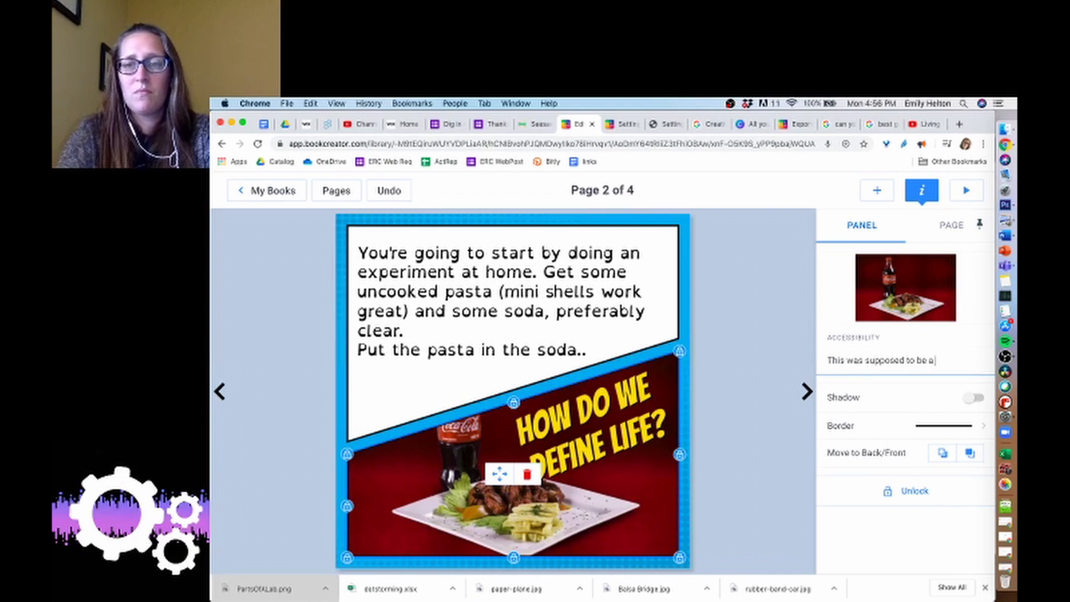
type(" soda and pasta")
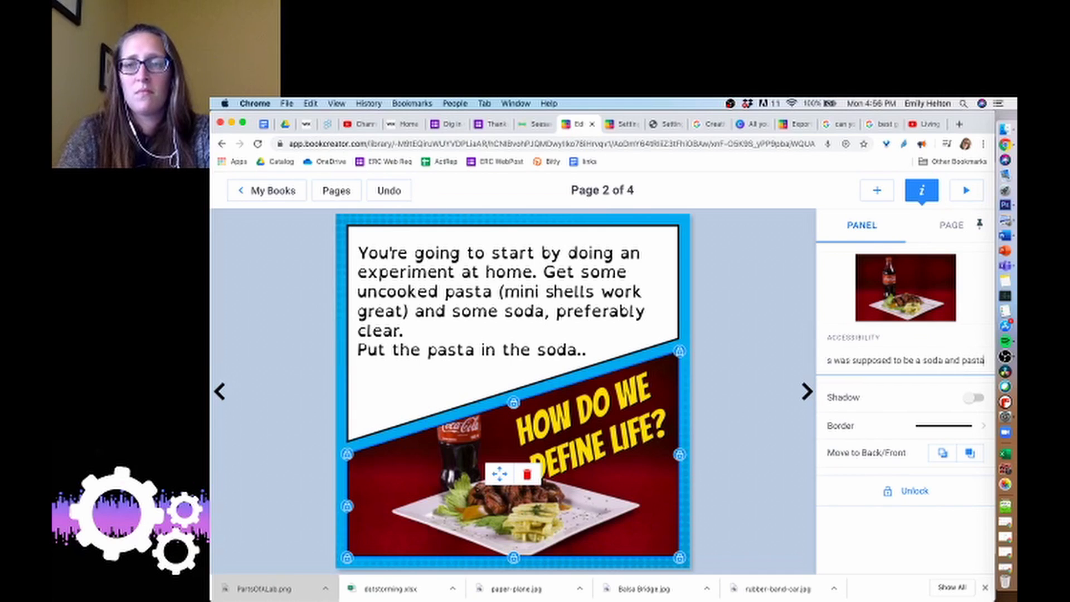
type(". I couldn't find")
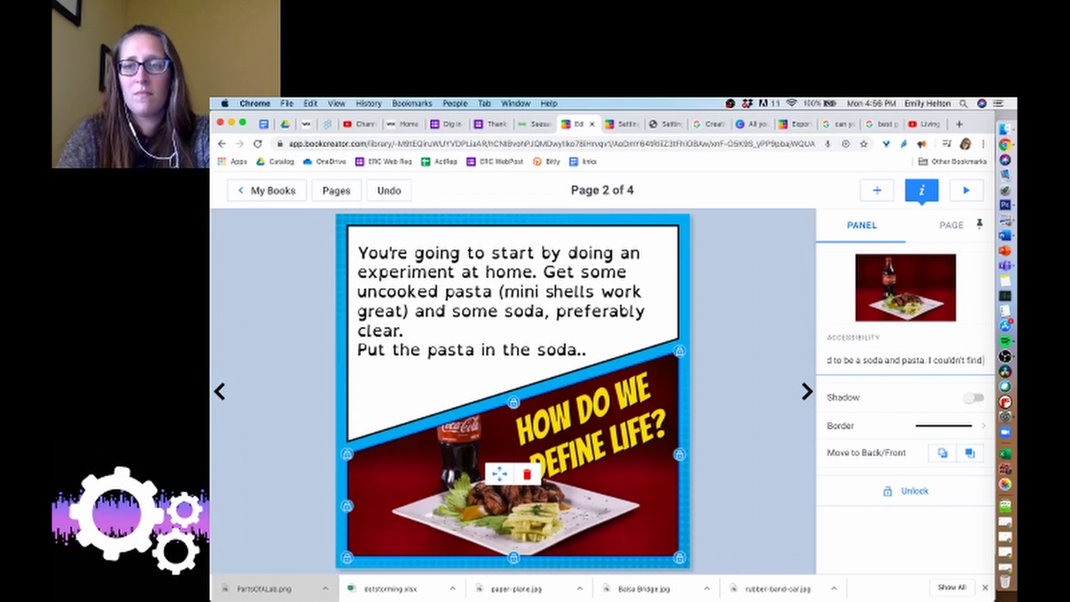
type(" a better picture.")
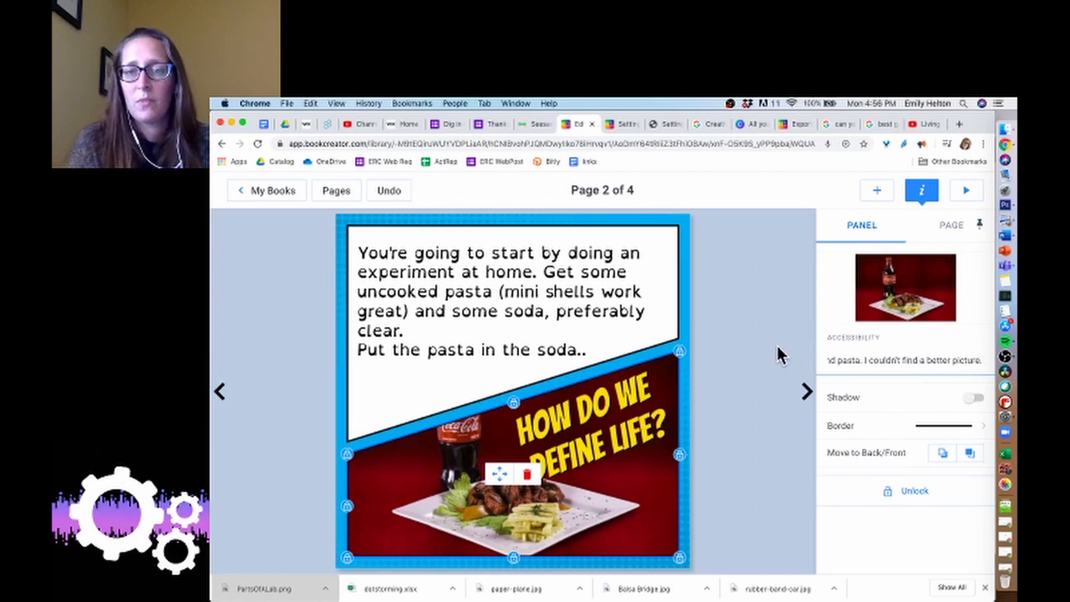
left_click(780, 358)
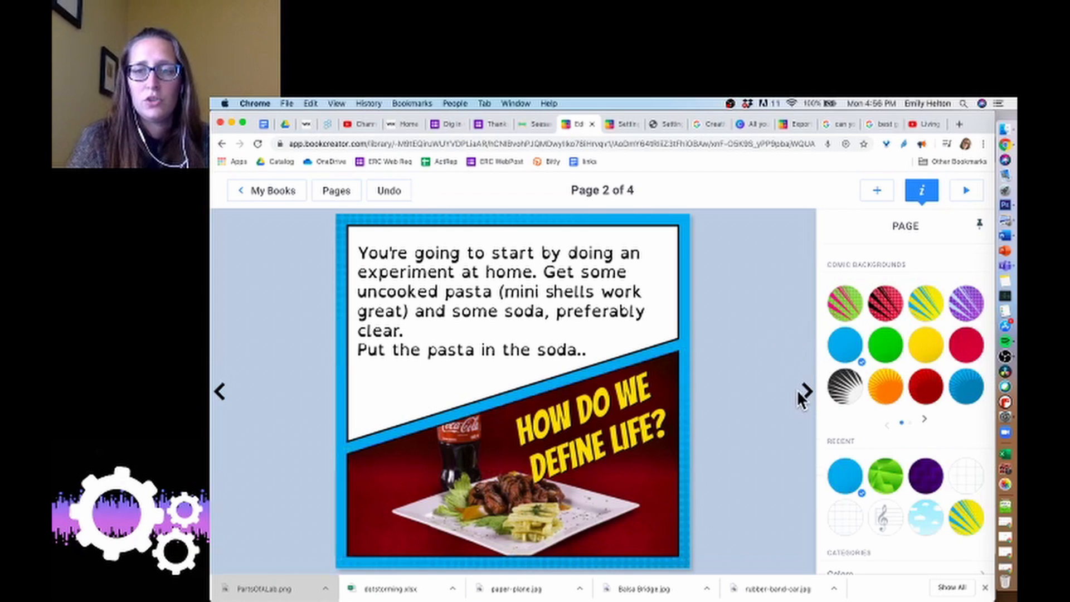
Try adding a three-by-three comic panel grid to page 3, then undo it.
left_click(805, 394)
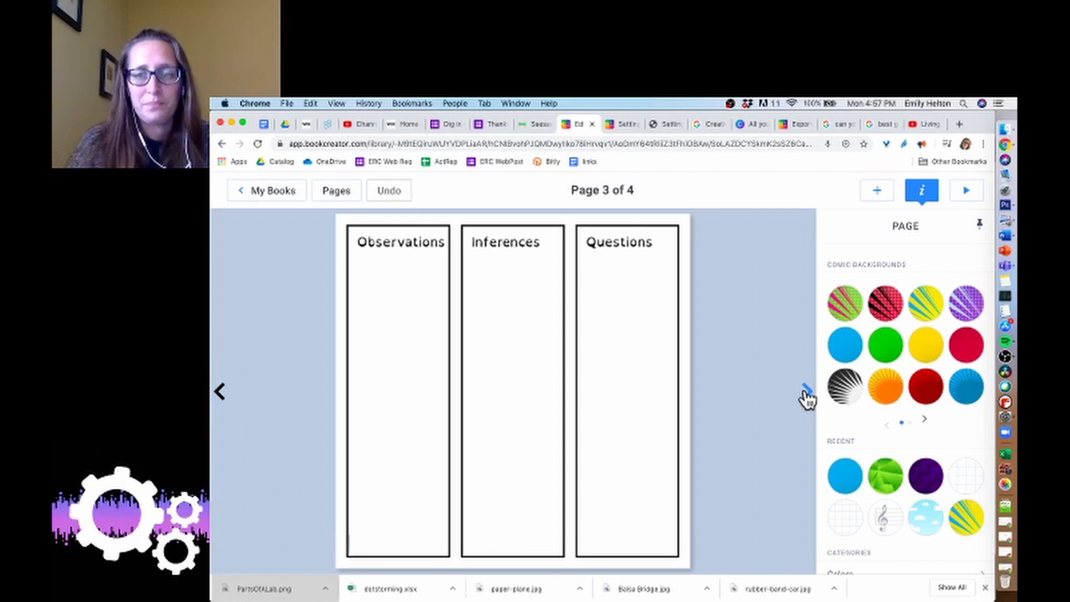
left_click(874, 195)
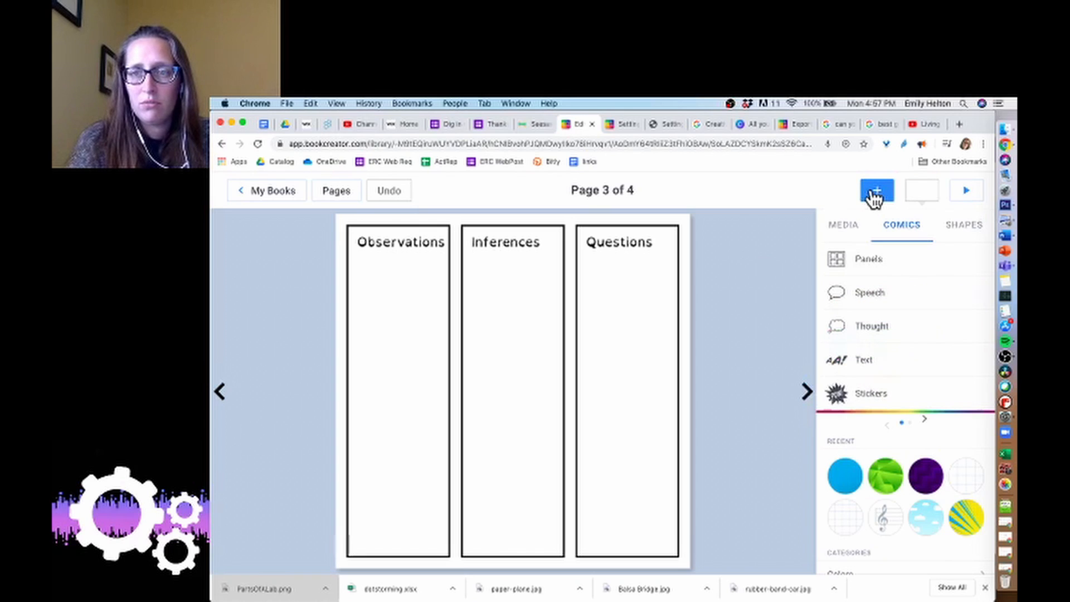
left_click(867, 271)
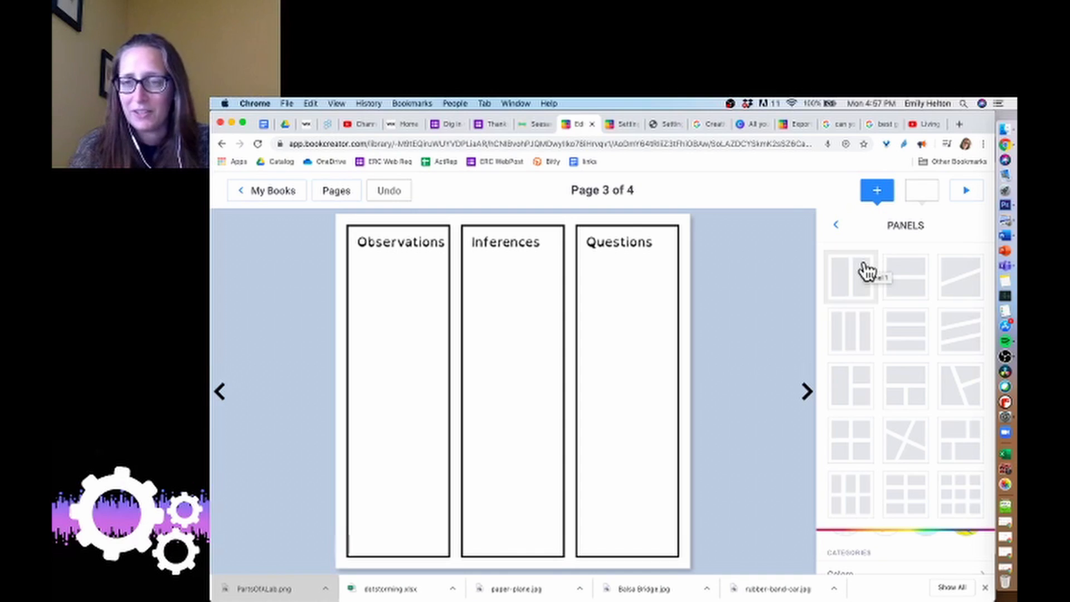
left_click(954, 498)
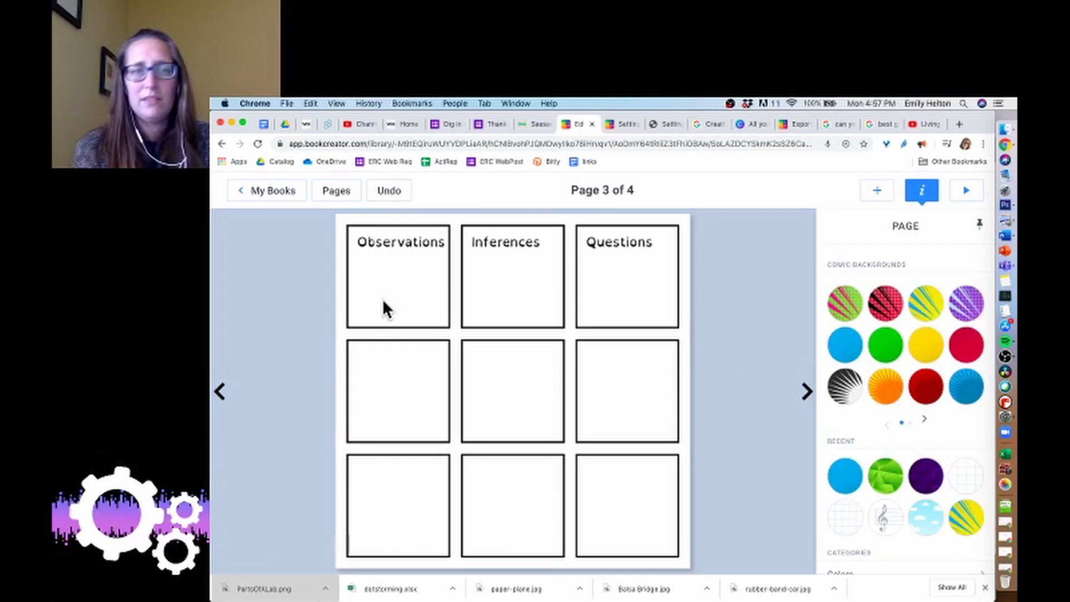
left_click(393, 190)
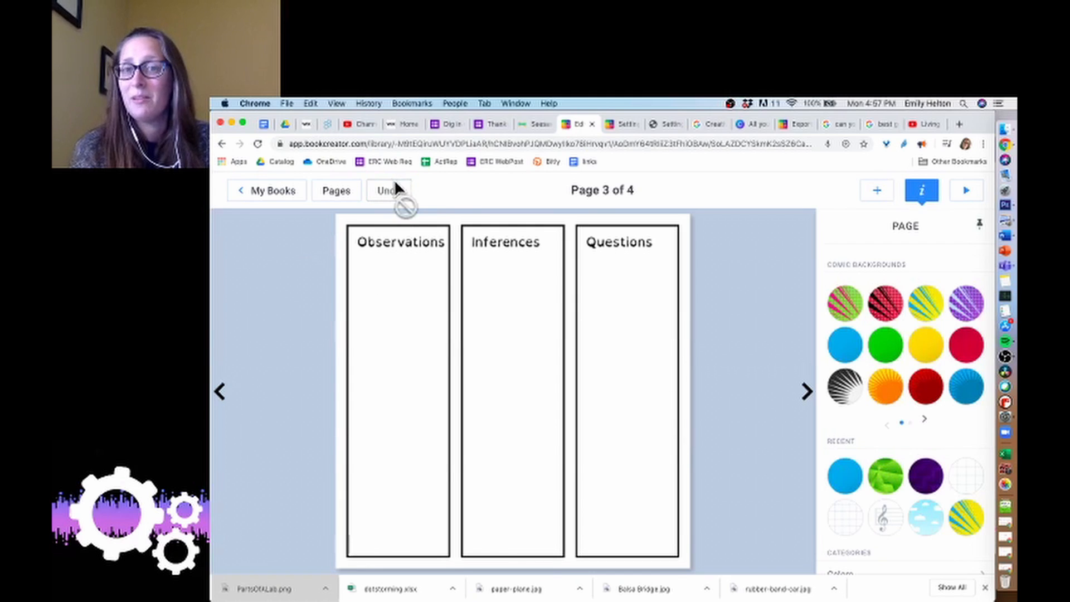
Move the blank last page so it comes before the Characteristics of Life page.
left_click(806, 392)
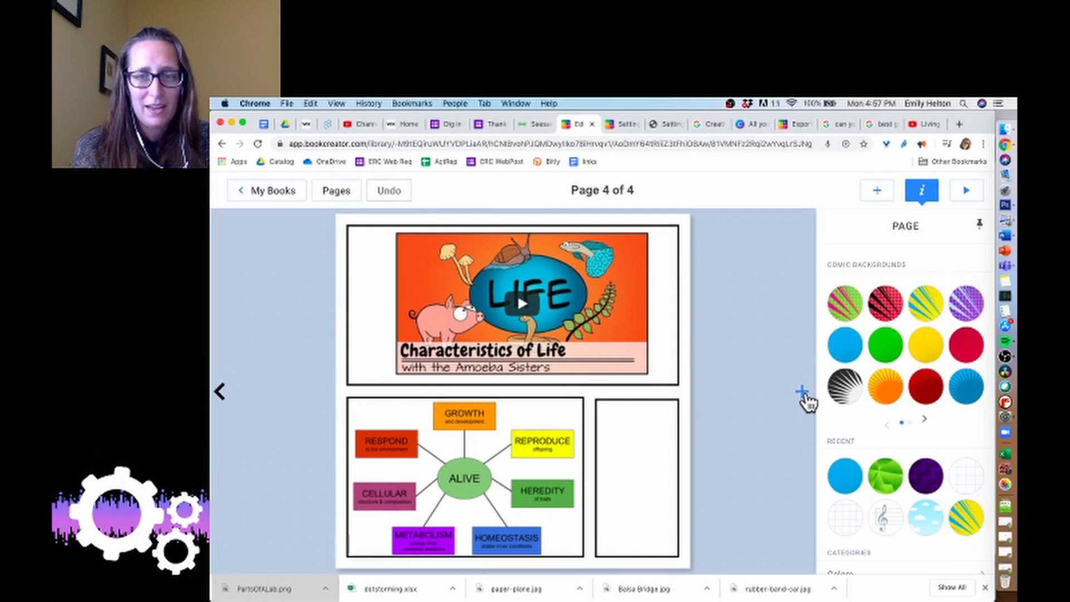
left_click(803, 392)
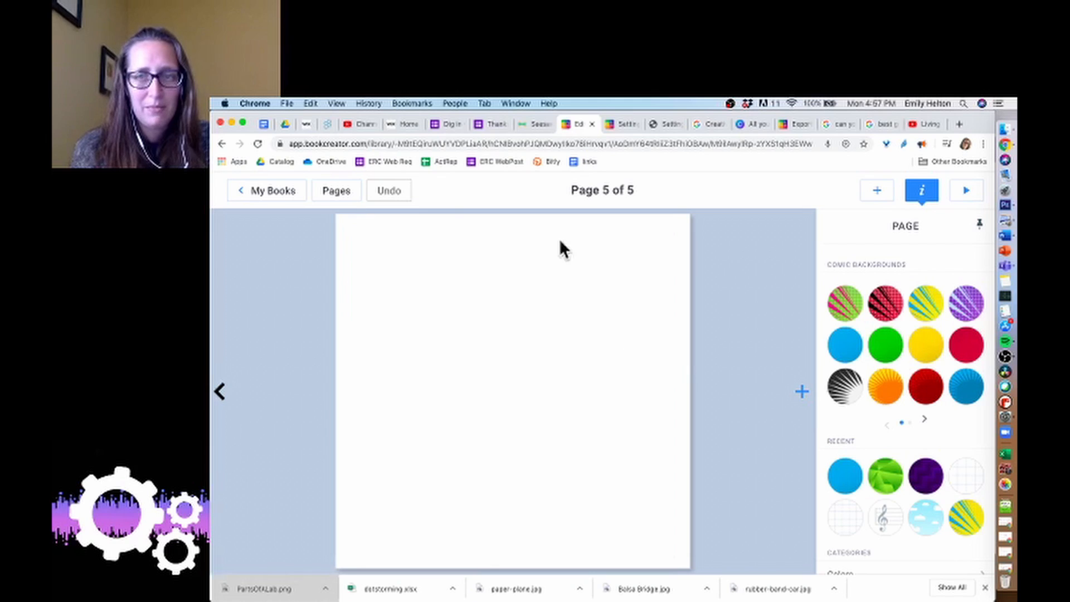
left_click(336, 190)
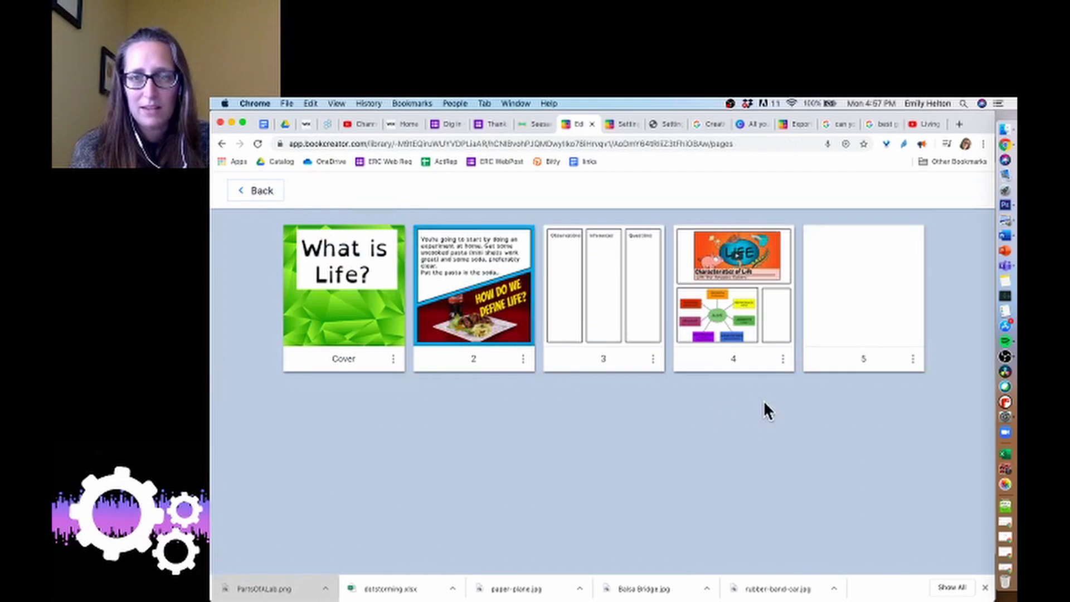
left_click_drag(891, 284, 771, 301)
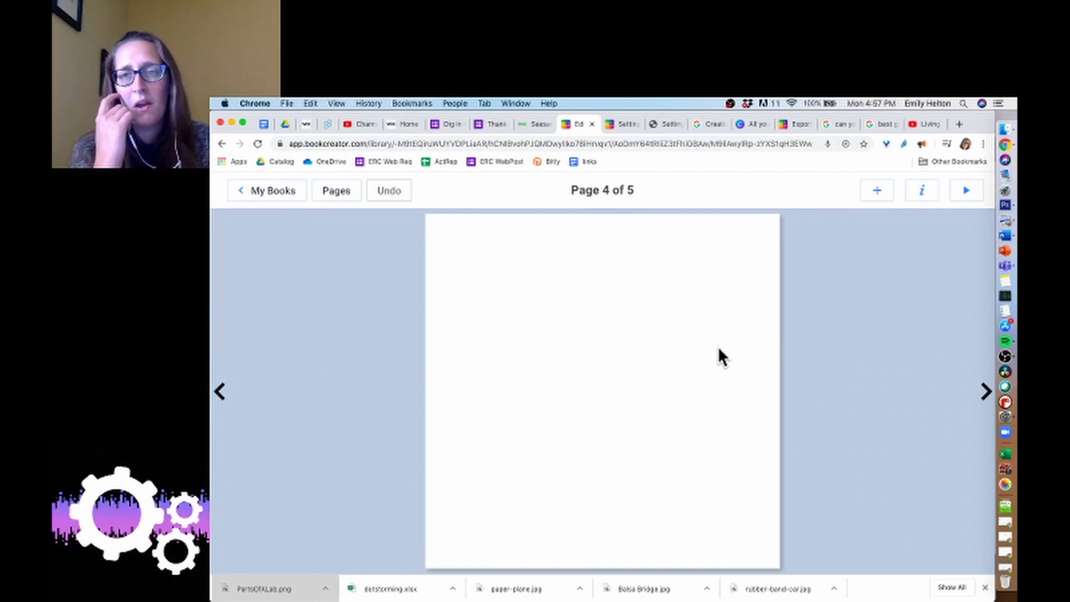
Add a three-by-three comic panel grid to the blank page 4.
left_click(869, 196)
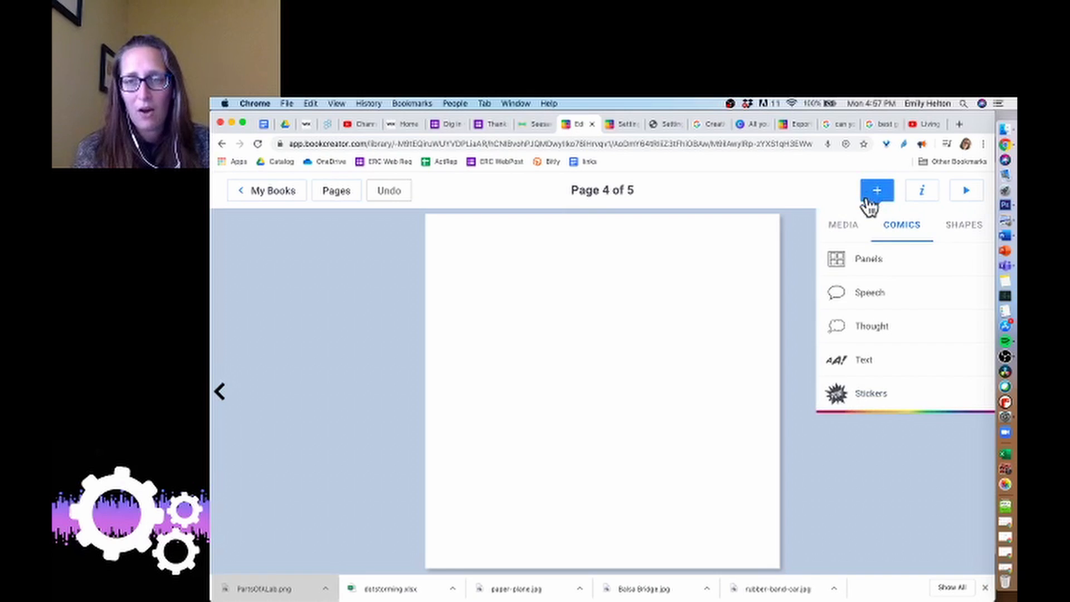
left_click(865, 267)
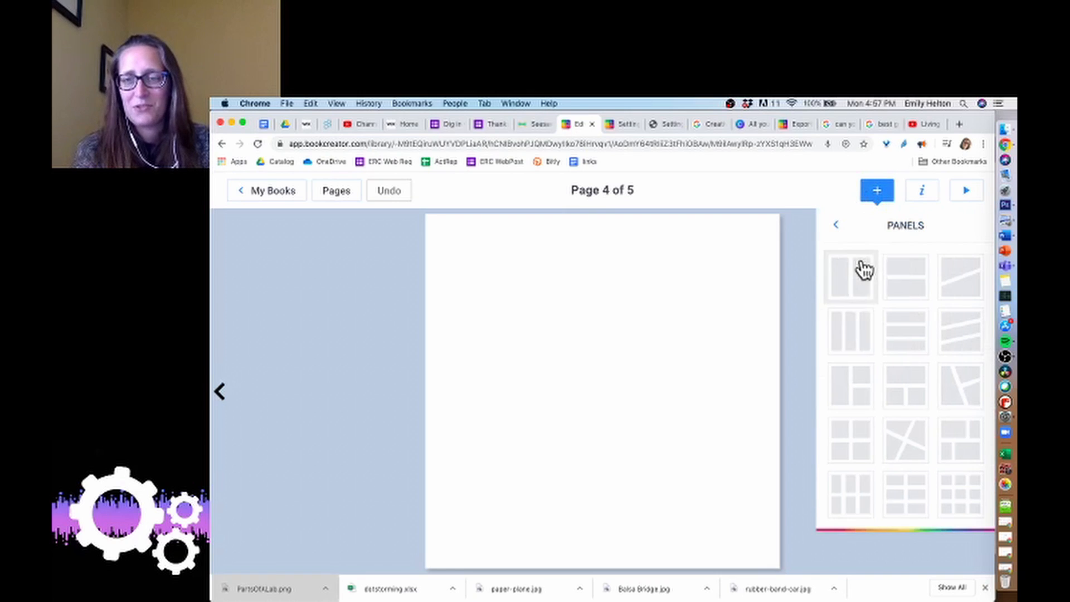
left_click(967, 506)
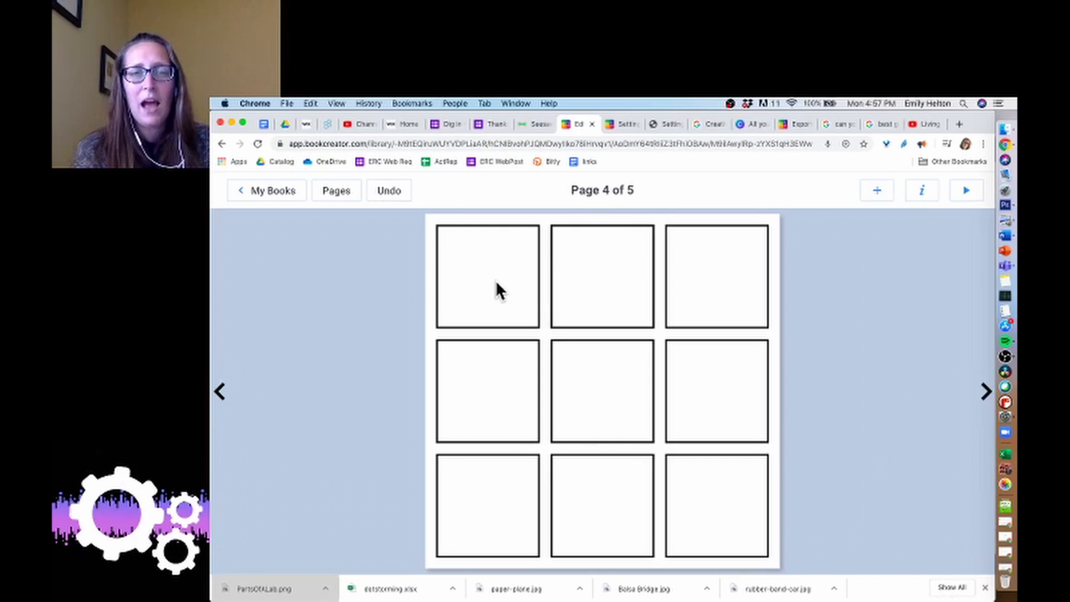
Unlock the top-middle comic panel on page 4.
left_click(628, 279)
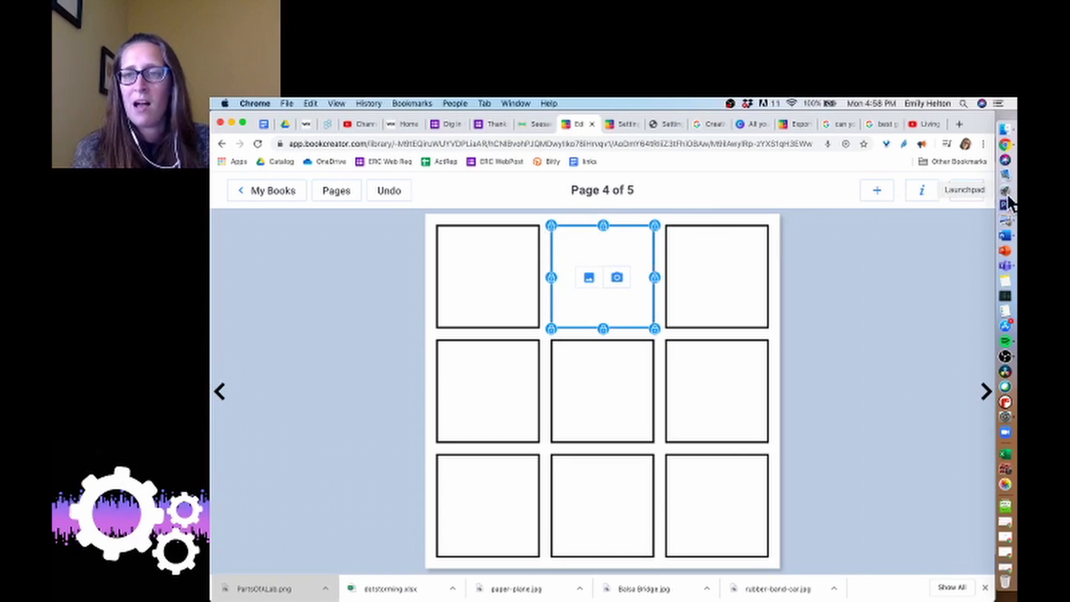
left_click(922, 192)
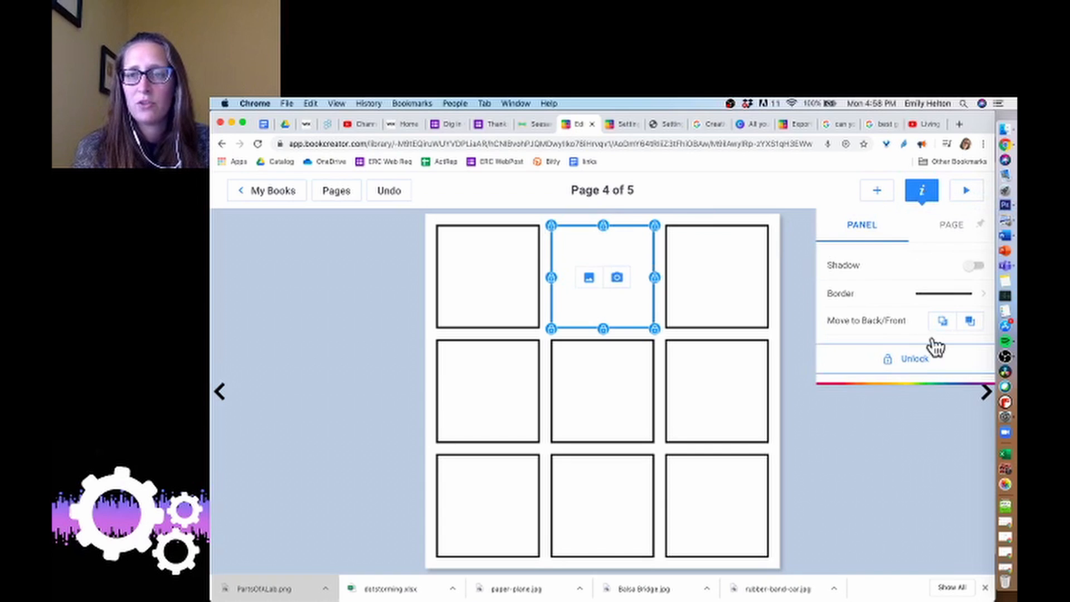
left_click(978, 224)
left_click(890, 362)
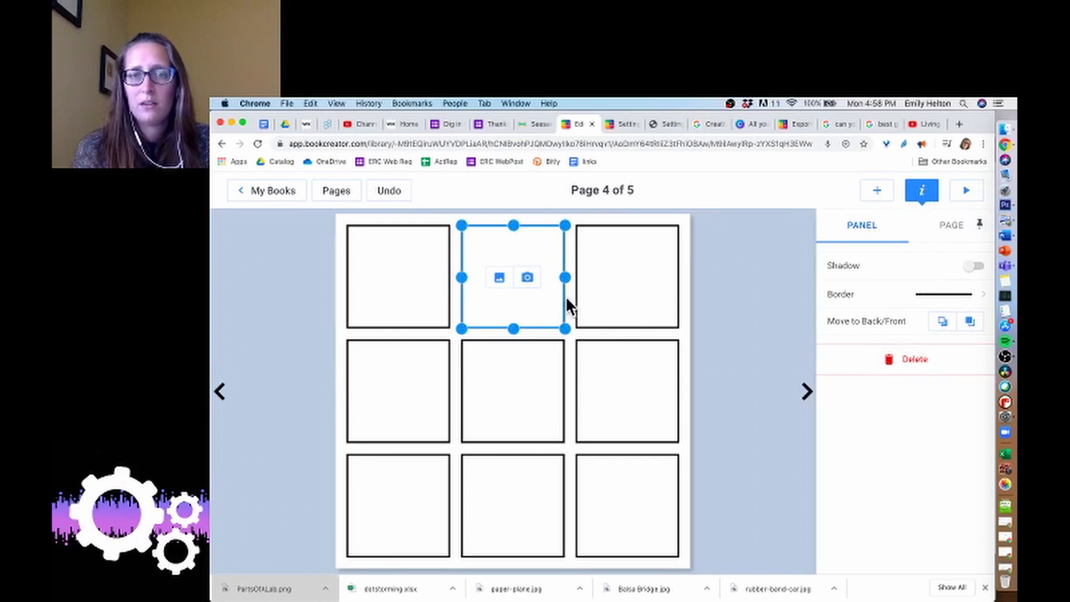
Try stretching the top-middle panel across the whole top row.
left_click_drag(461, 277, 348, 277)
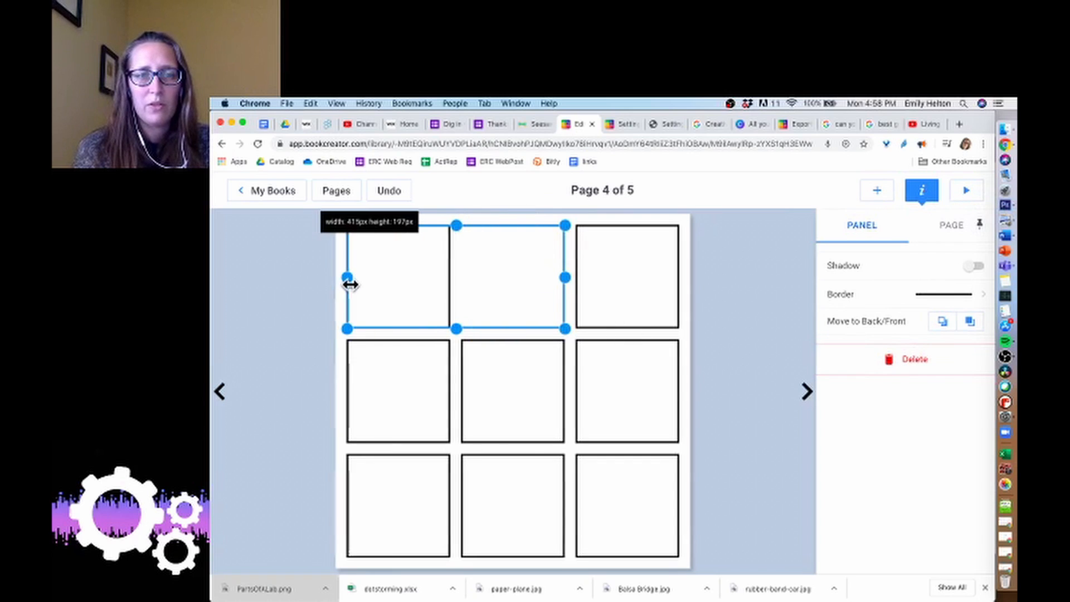
left_click_drag(565, 277, 681, 278)
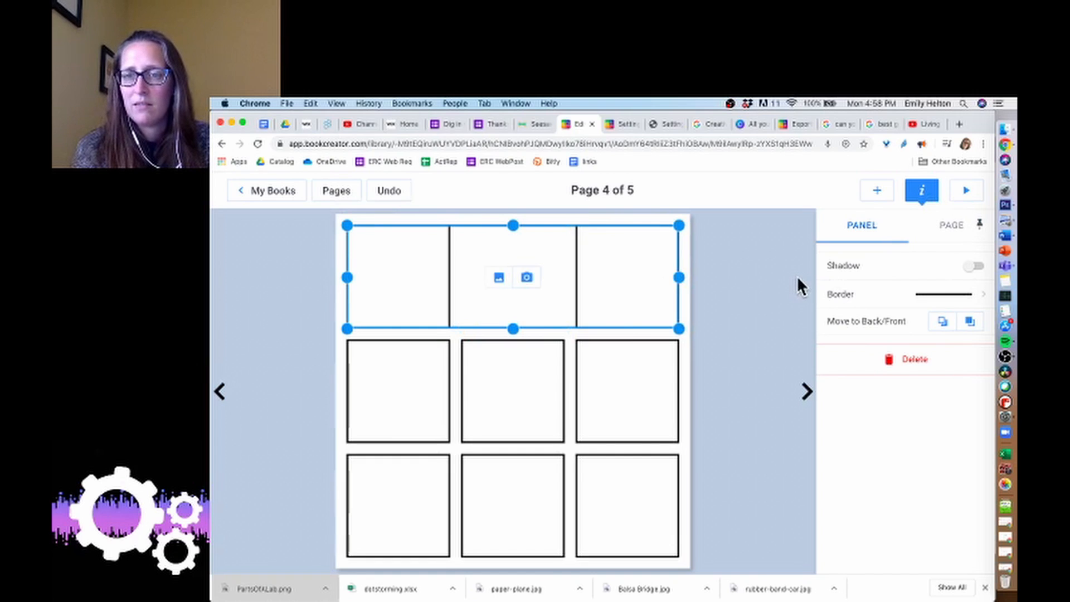
left_click(890, 358)
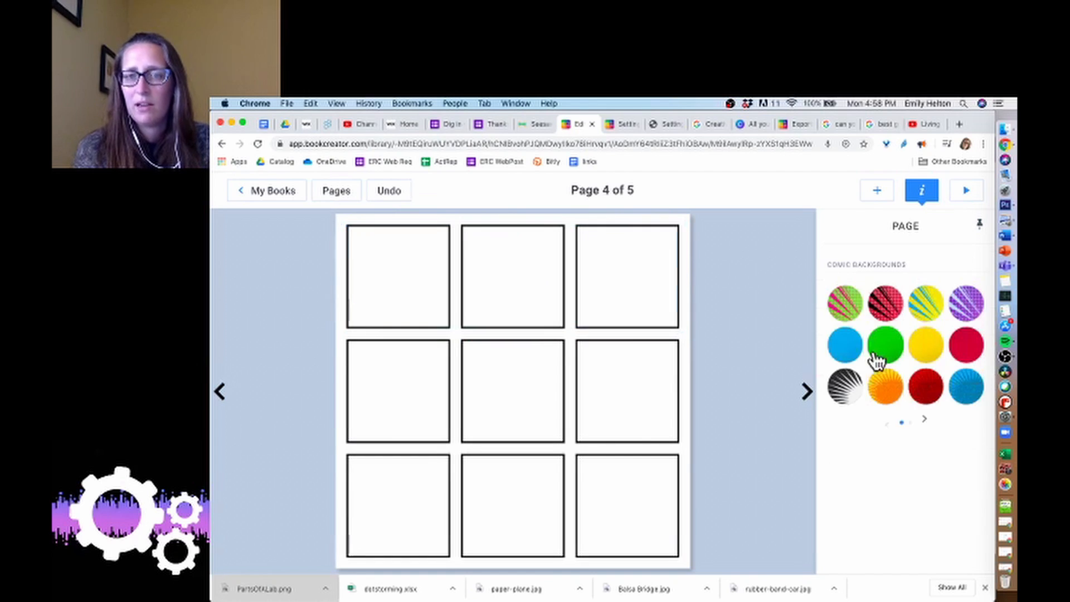
Delete the top-middle and top-right panels from the grid.
left_click(555, 301)
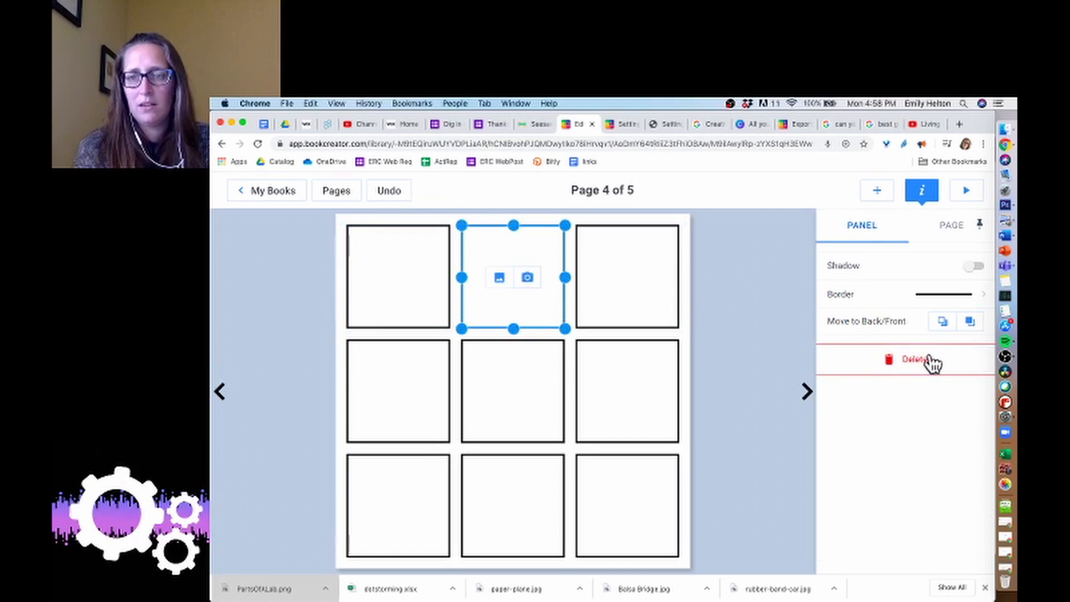
left_click(902, 362)
left_click(576, 289)
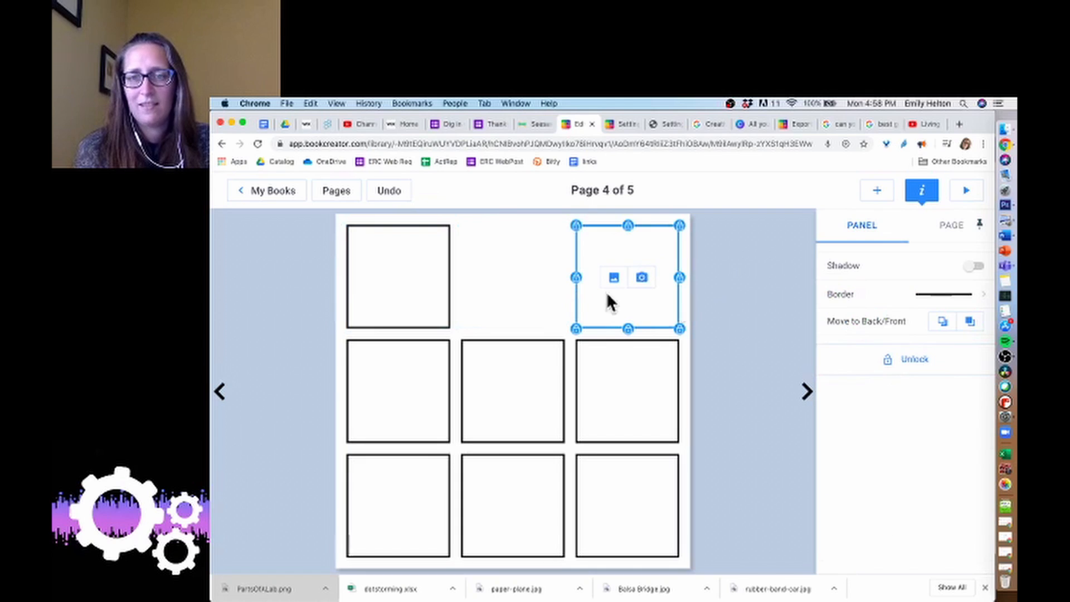
left_click(907, 361)
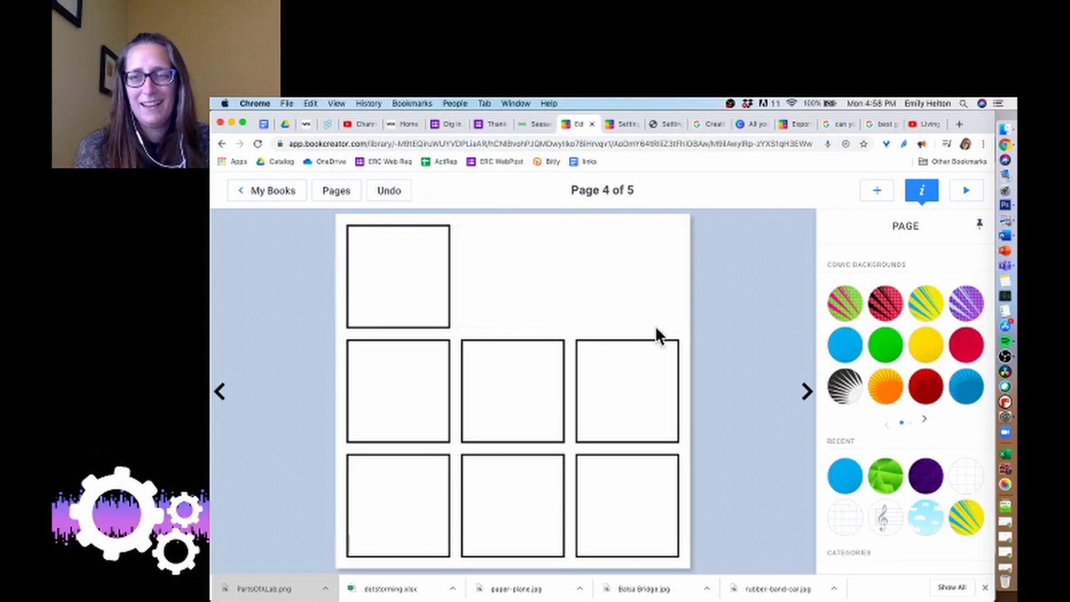
Stretch the top-left panel across the full width of the top row.
left_click(383, 273)
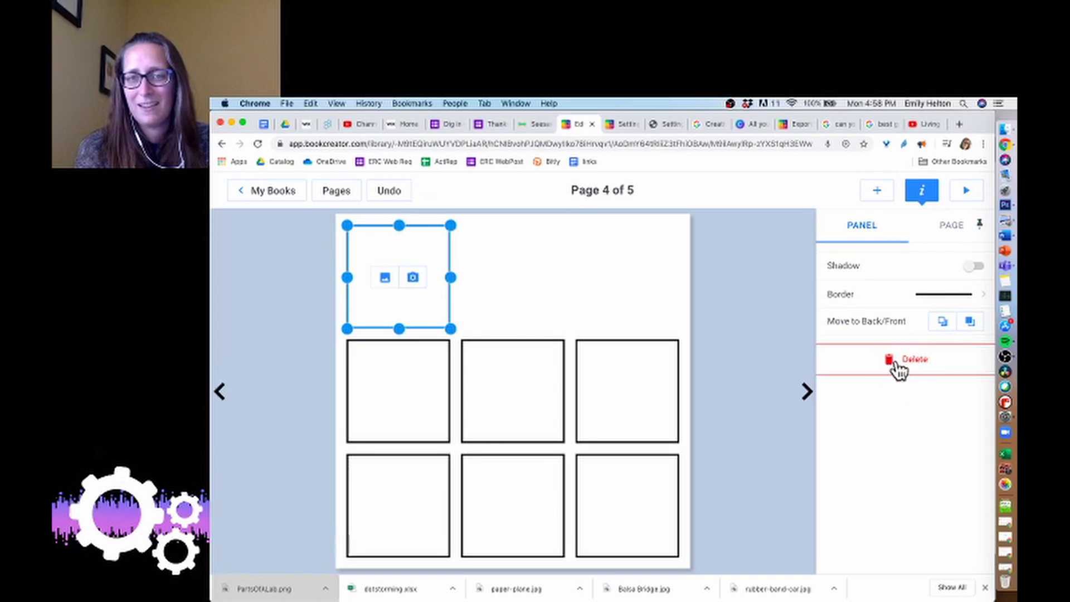
left_click_drag(450, 277, 683, 277)
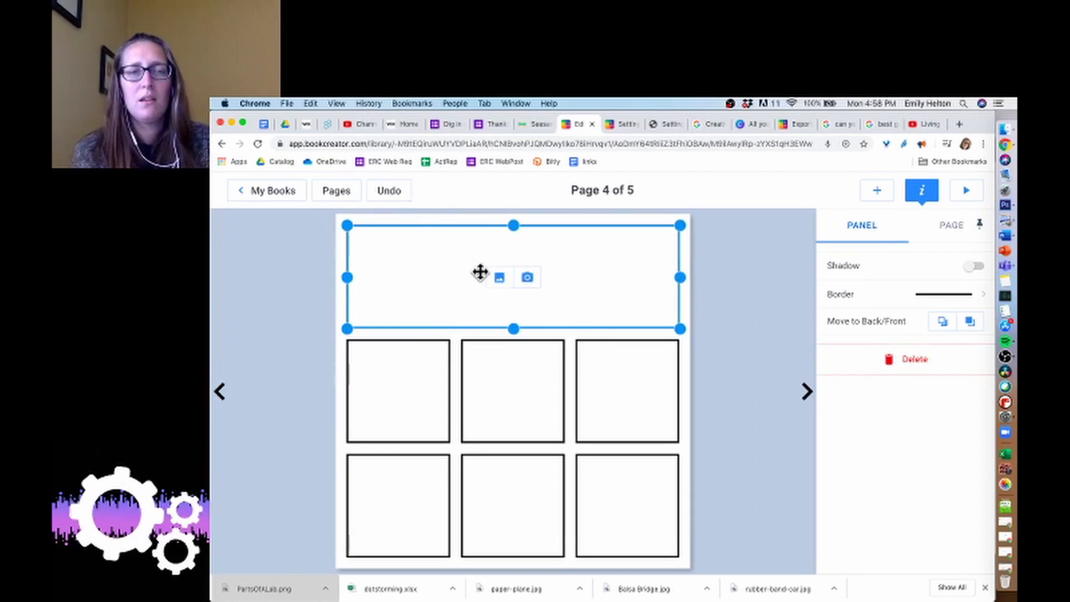
Add a plain comic text box reading "Find three living things and three nonliving things. Put their pictures below.".
left_click(879, 192)
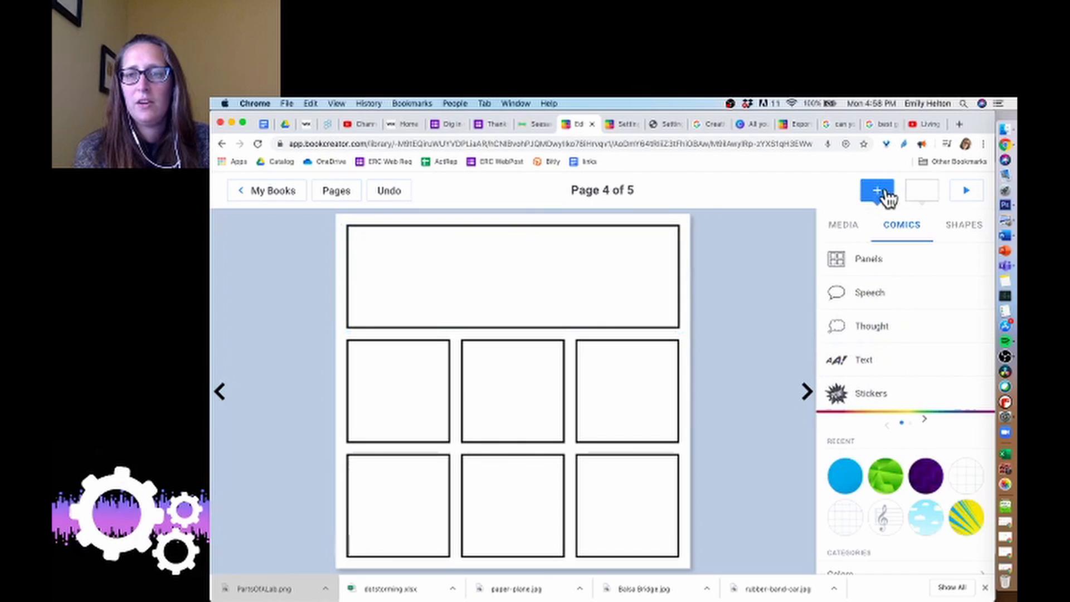
left_click(869, 367)
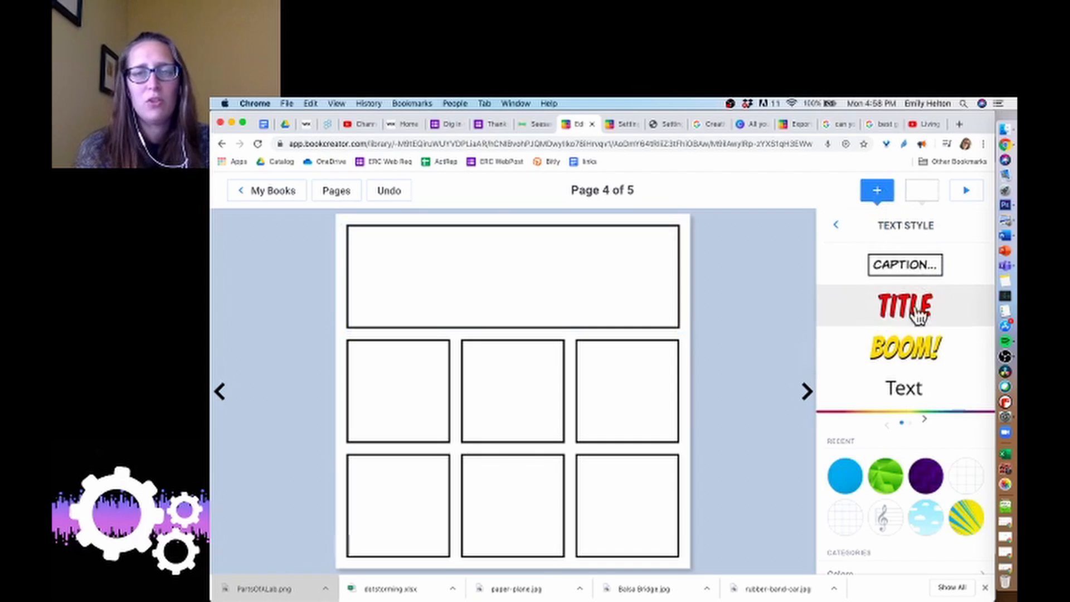
left_click(916, 396)
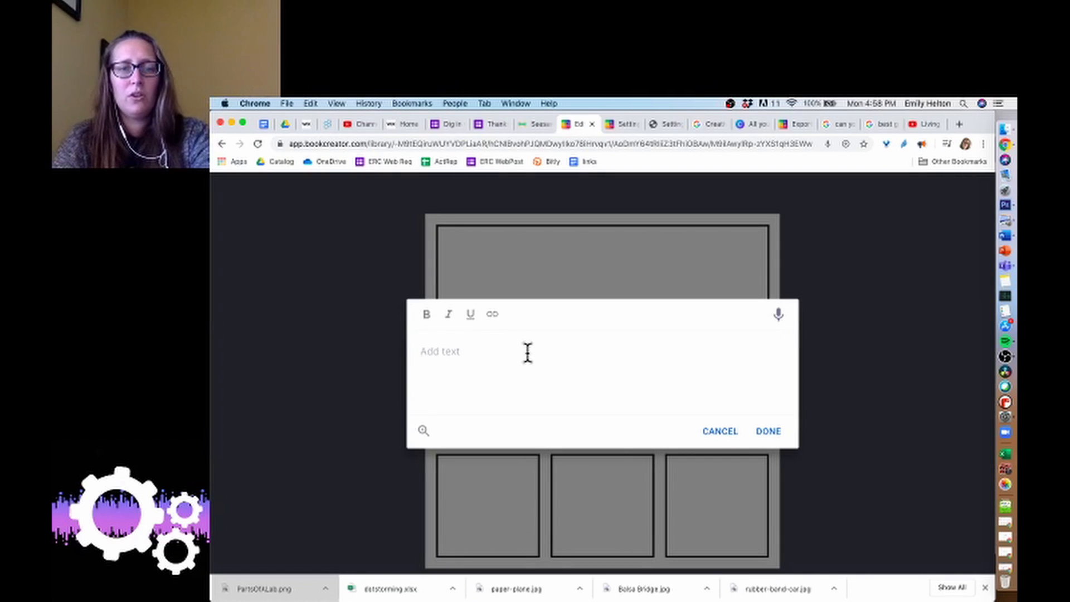
type("Find thr")
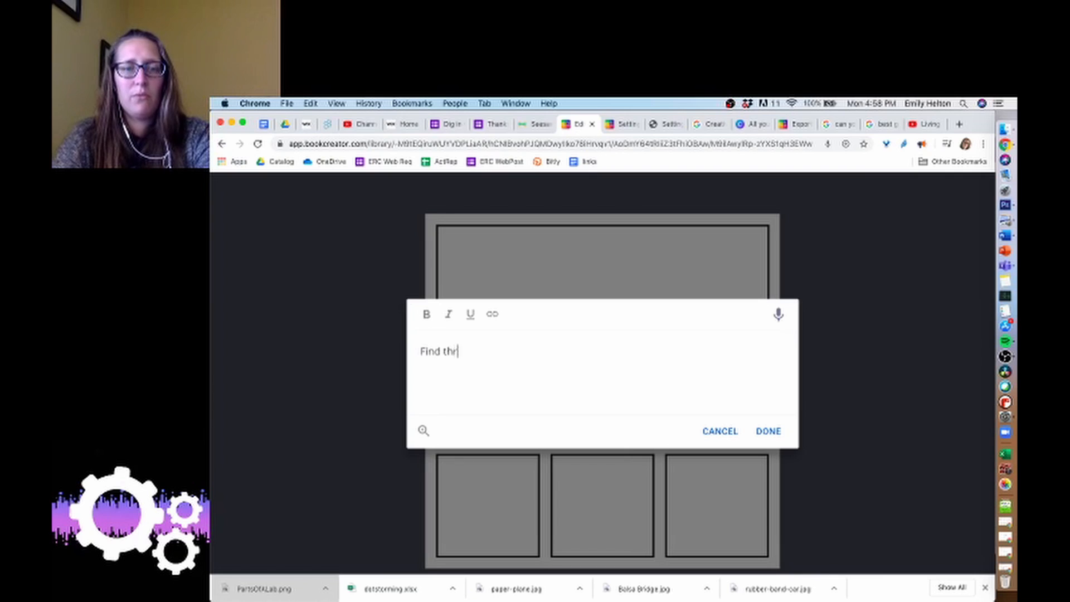
type("ee living things")
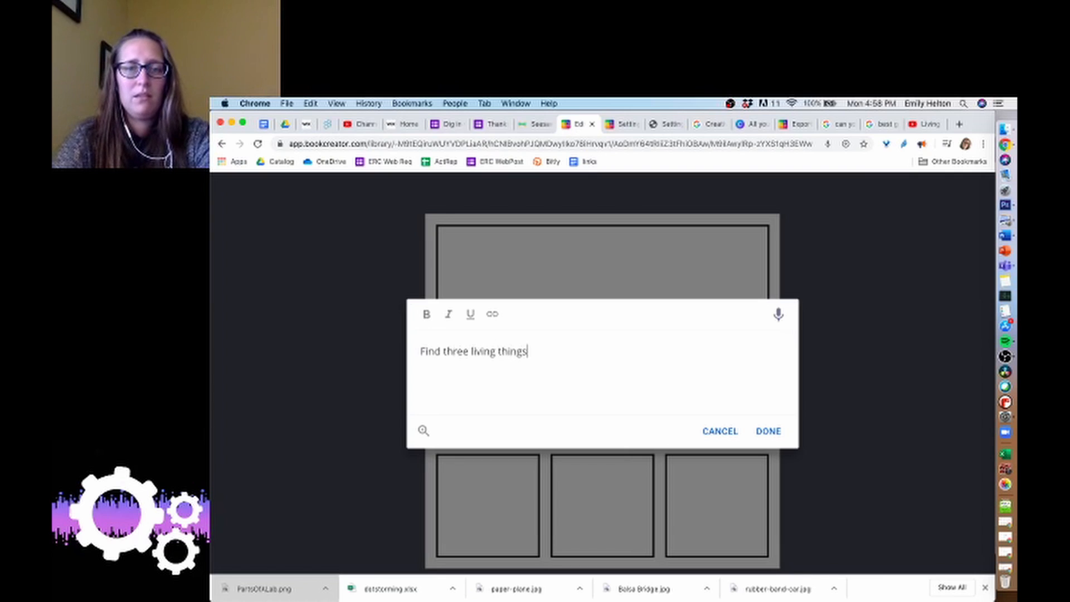
type(" and thre non")
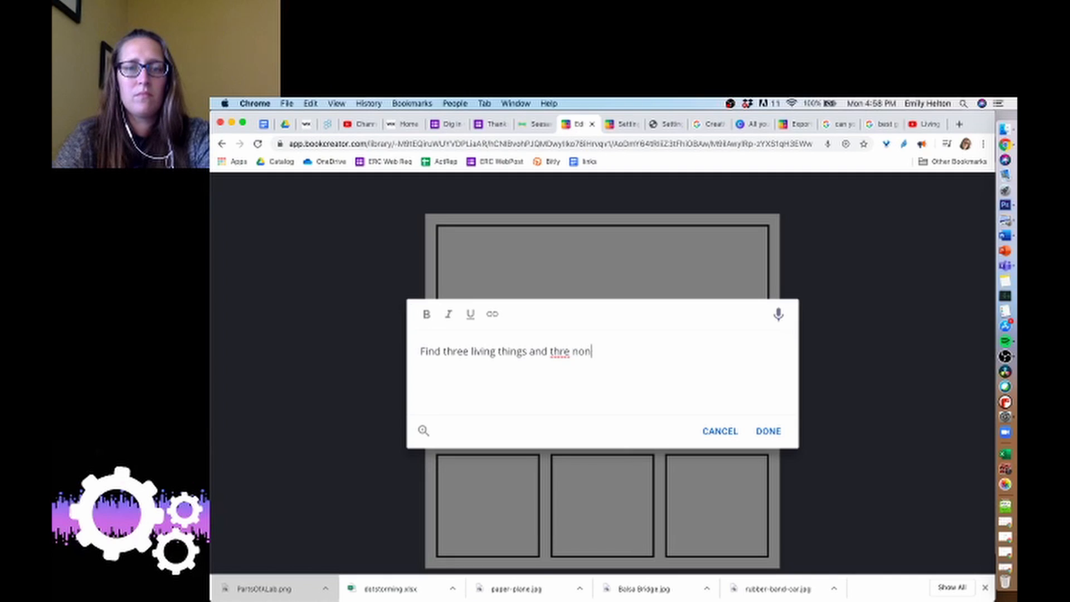
key("BackSpace")
key("BackSpace")
key("BackSpace")
key("BackSpace")
type("e nonli")
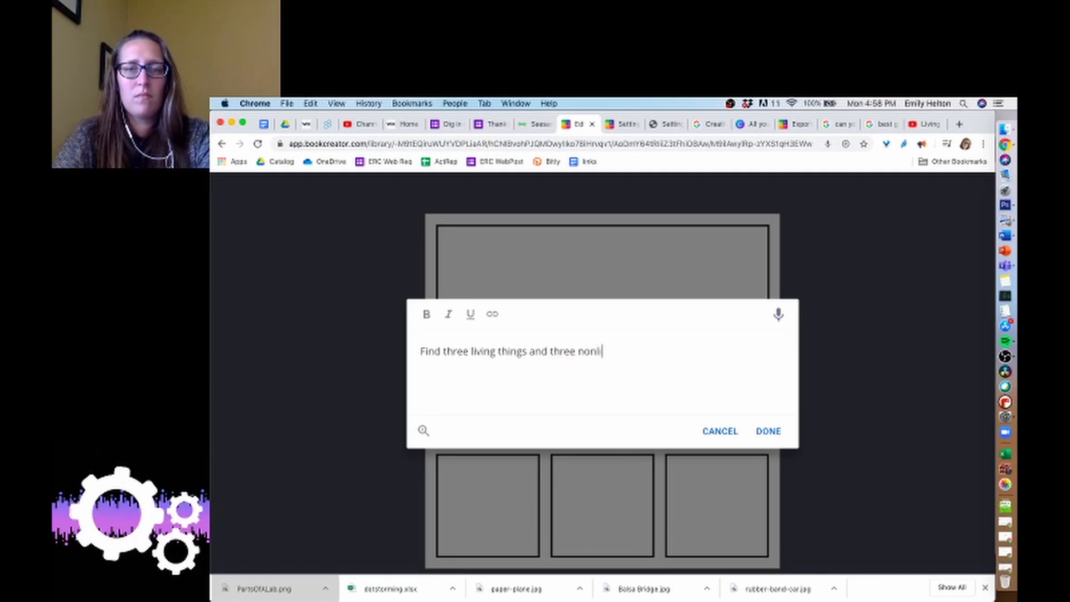
type("ving things.  W")
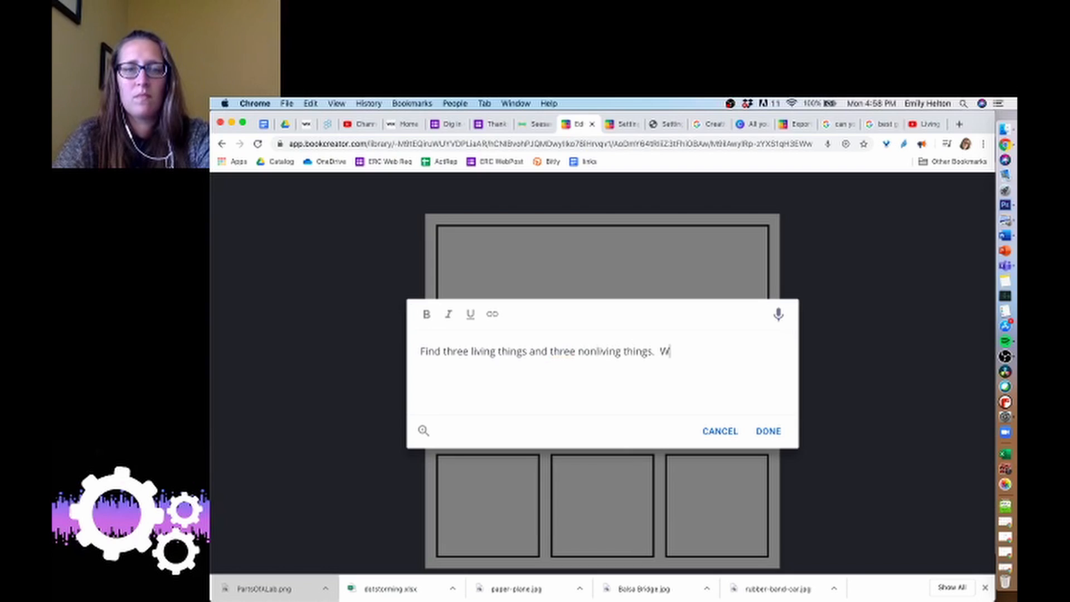
key("BackSpace")
type("Put thier")
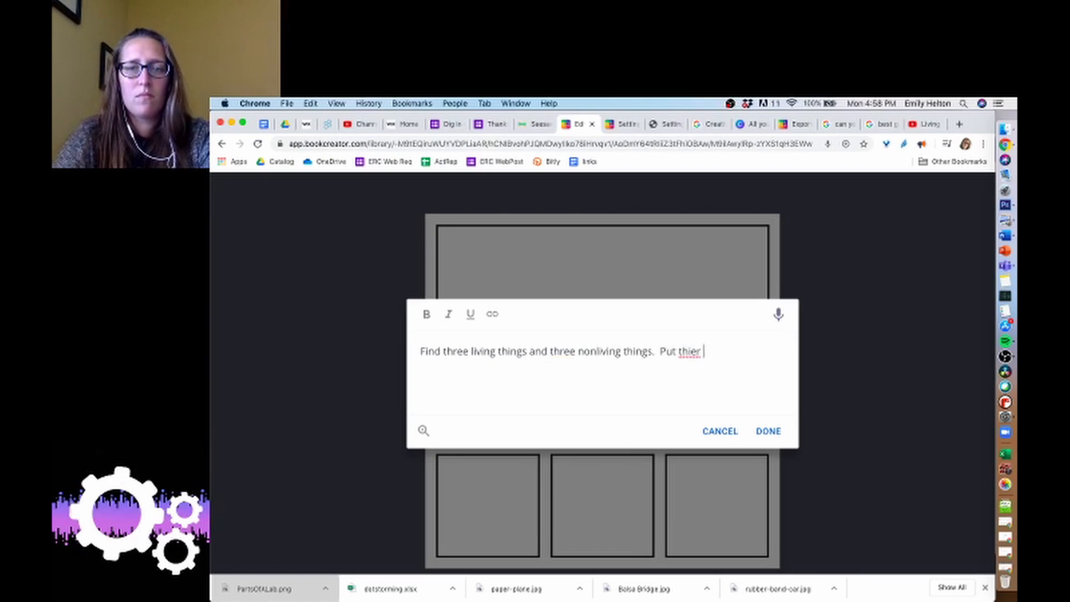
key("BackSpace")
key("BackSpace")
key("BackSpace")
type("eir pictures")
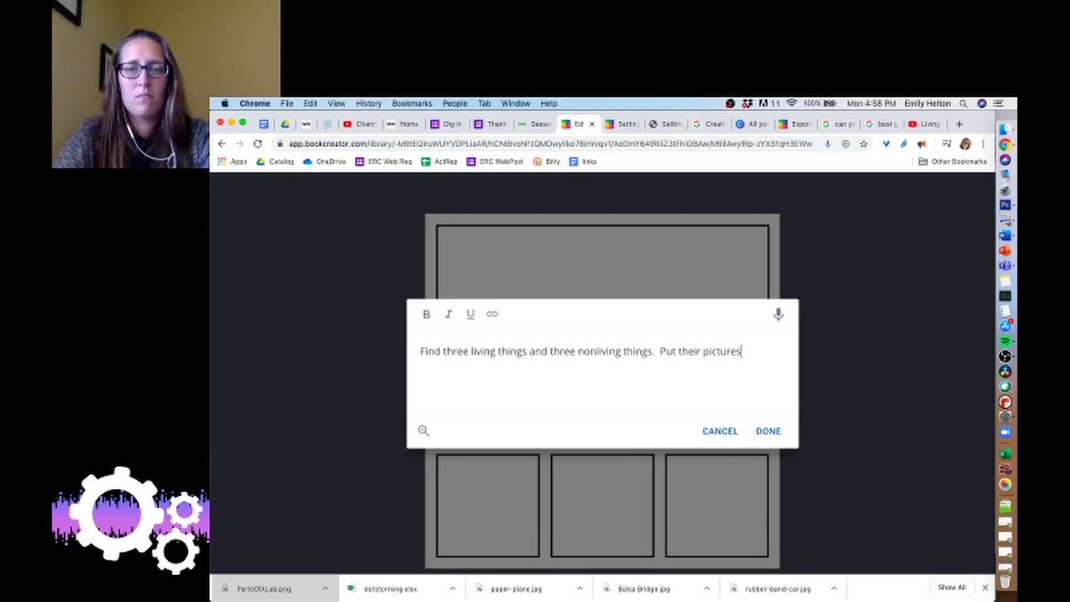
type(" below.")
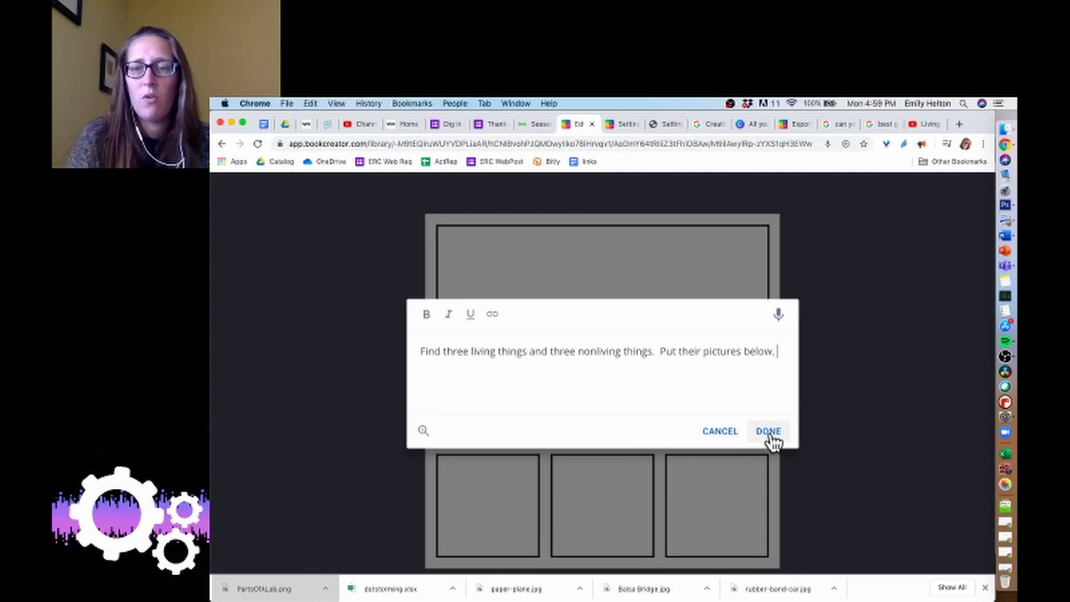
left_click(769, 432)
Move the text box to the top of the wide panel and stretch it across the panel's width.
left_click_drag(458, 296, 418, 255)
left_click_drag(483, 256, 671, 262)
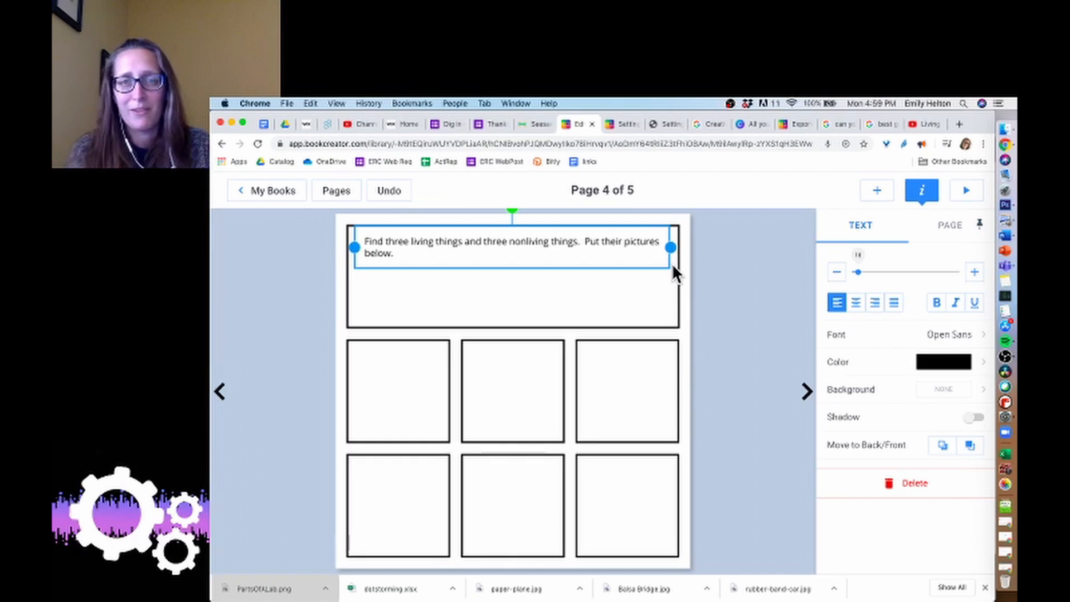
On page 5, select the narrow right panel and open the Embed web page import option.
left_click(806, 392)
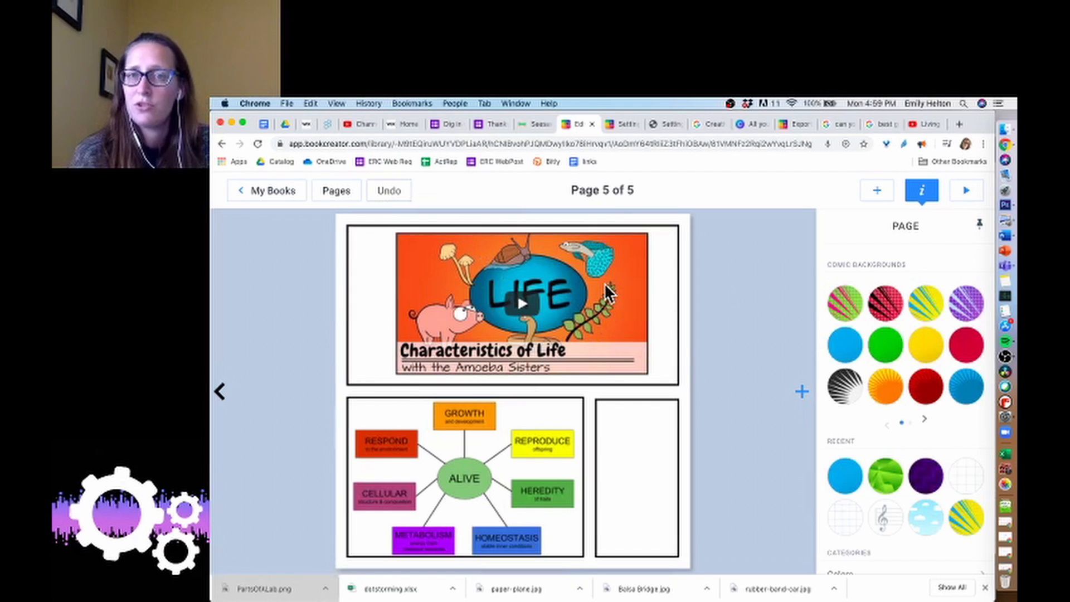
left_click(603, 438)
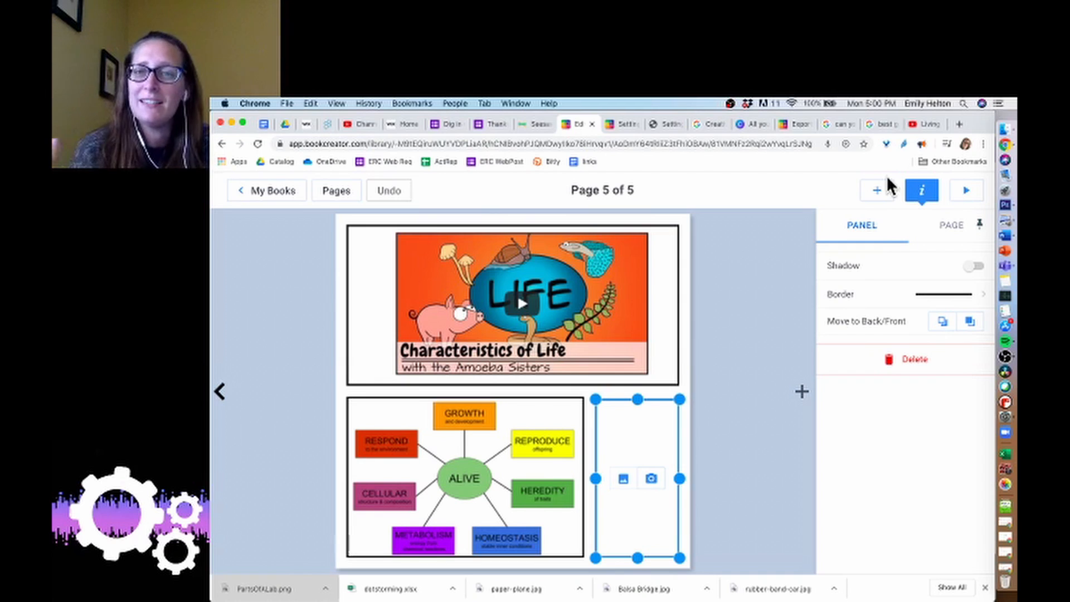
left_click(883, 194)
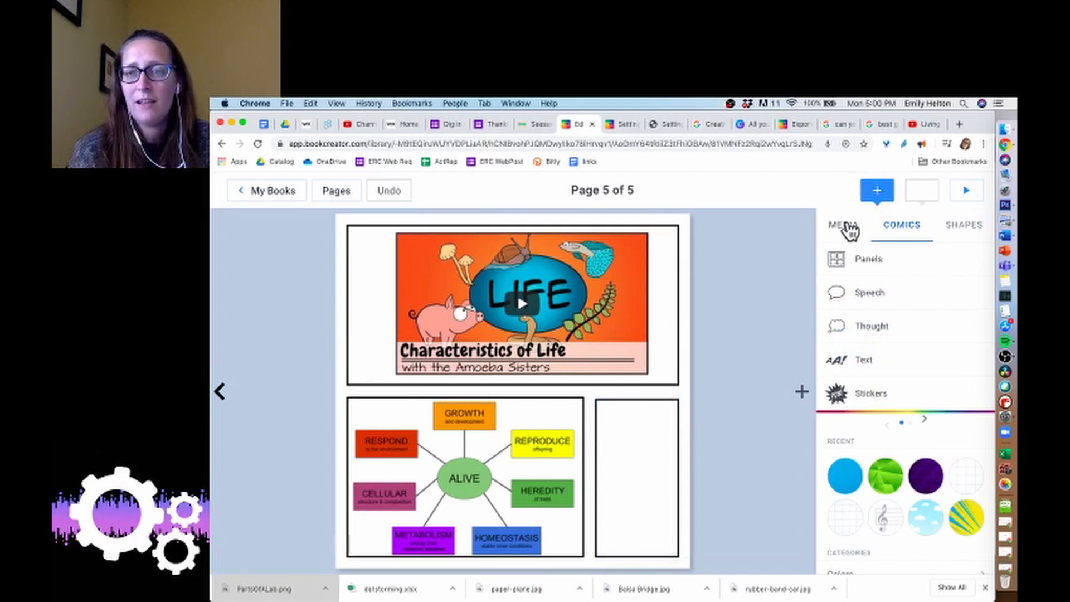
left_click(848, 228)
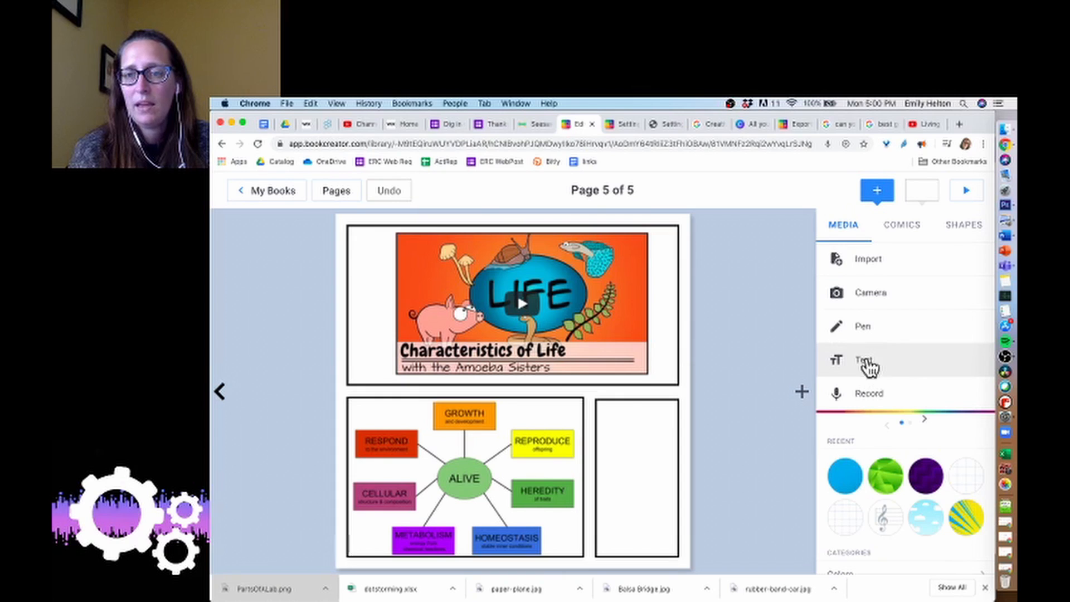
left_click(883, 276)
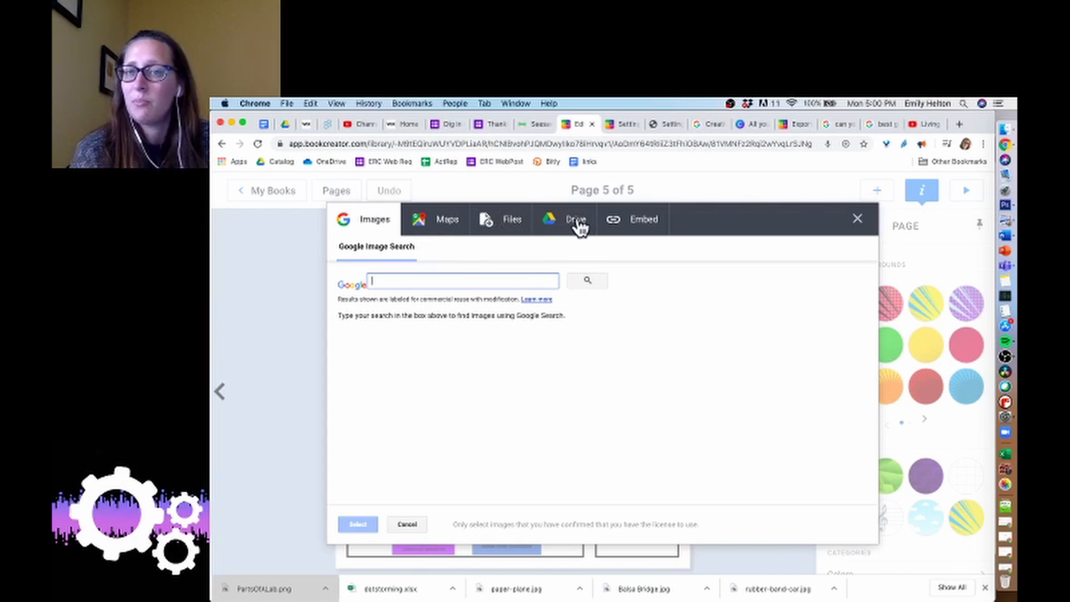
left_click(645, 237)
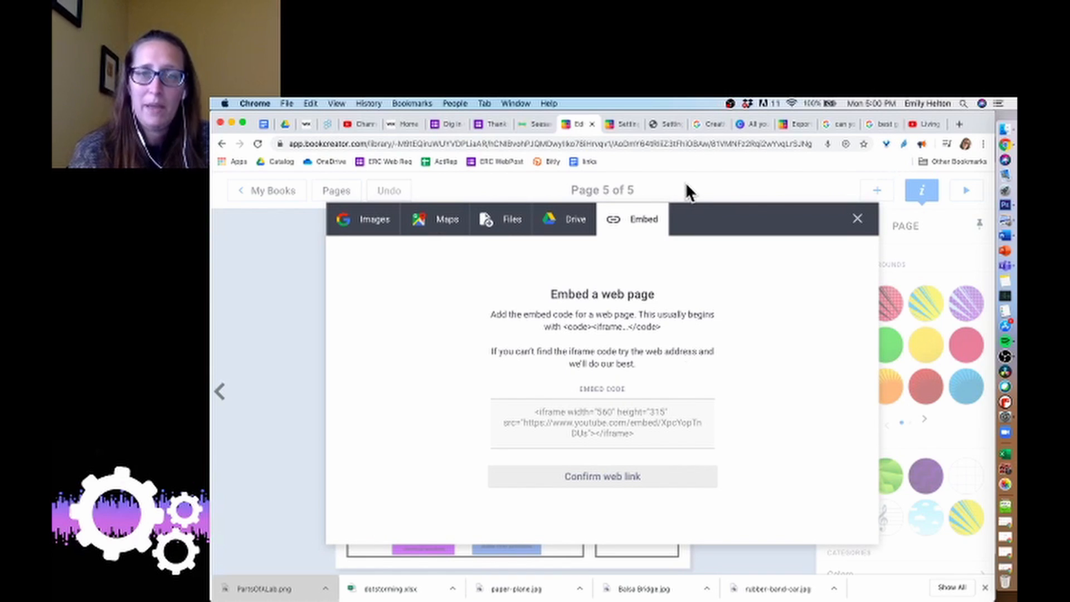
Switch to the YouTube tab and copy the embed code of the "Living and Nonliving Things for Kids" video.
left_click(912, 126)
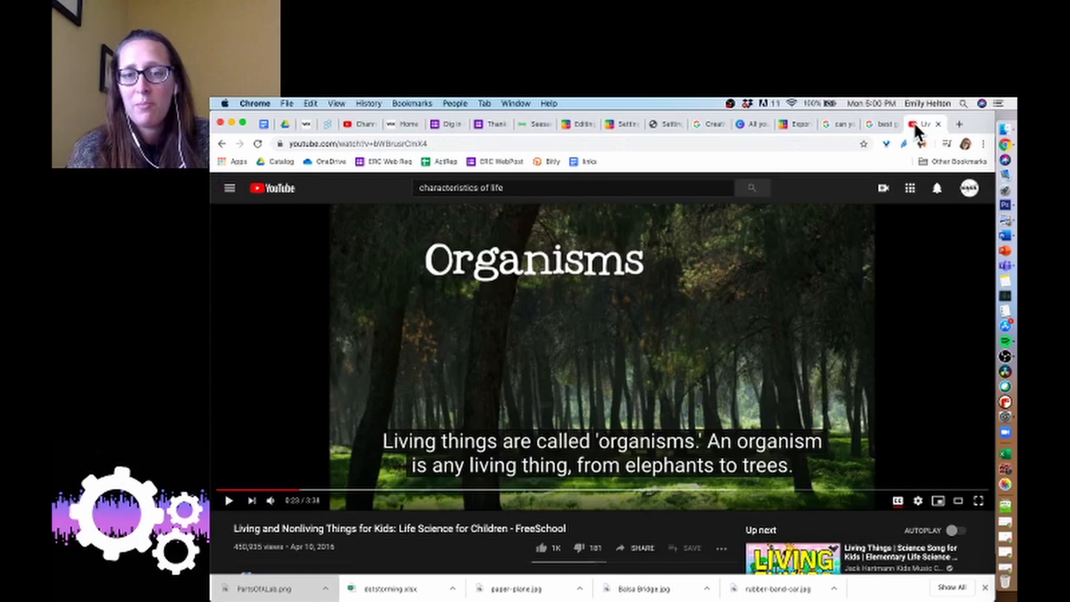
scroll(654, 536, "down", 1)
scroll(654, 536, "down", 2)
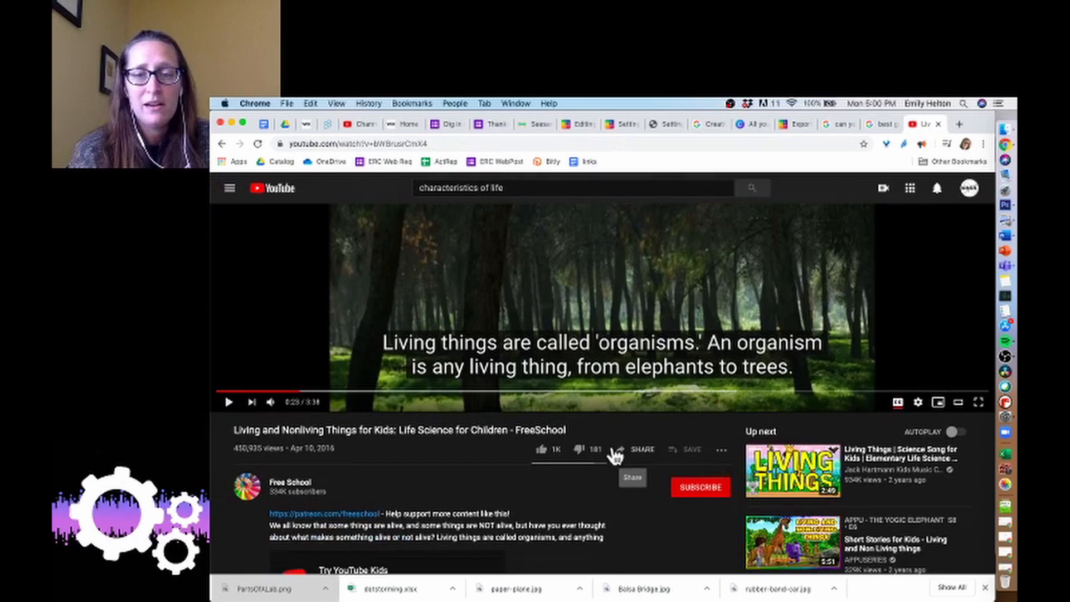
left_click(635, 455)
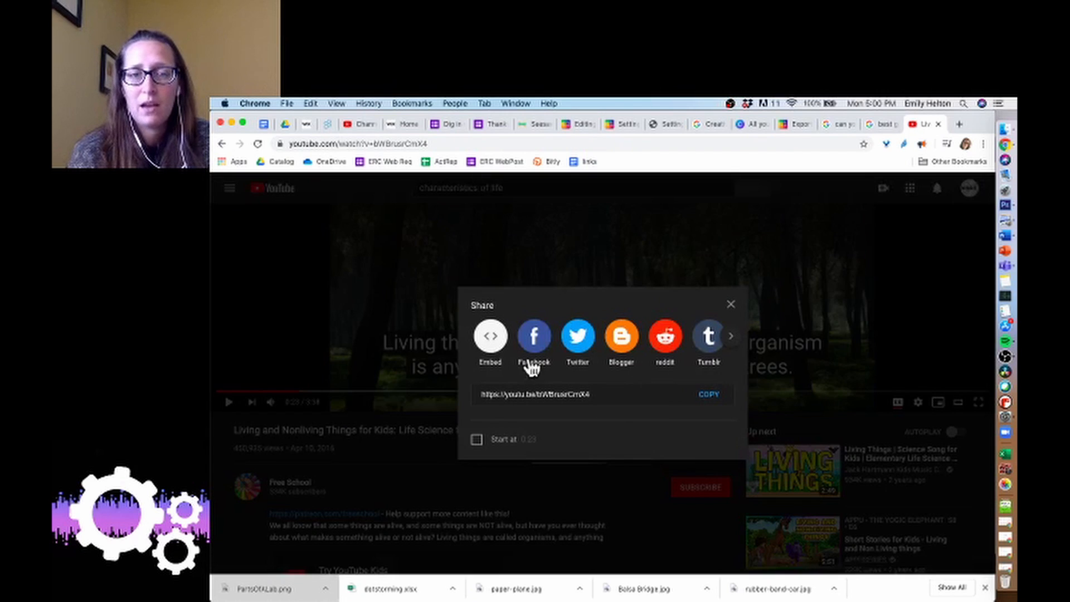
left_click(491, 337)
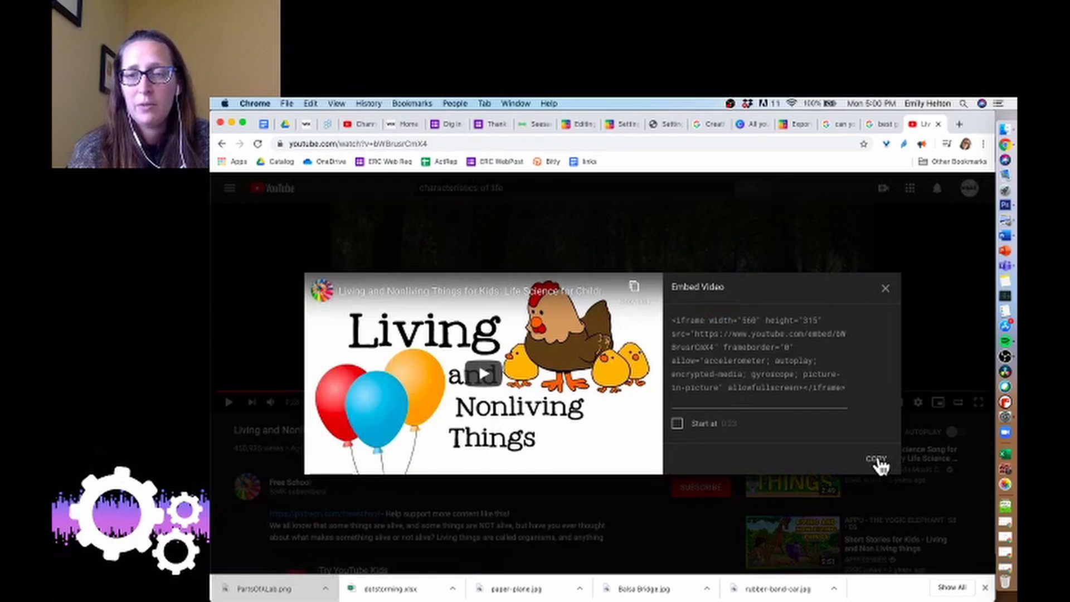
left_click(876, 460)
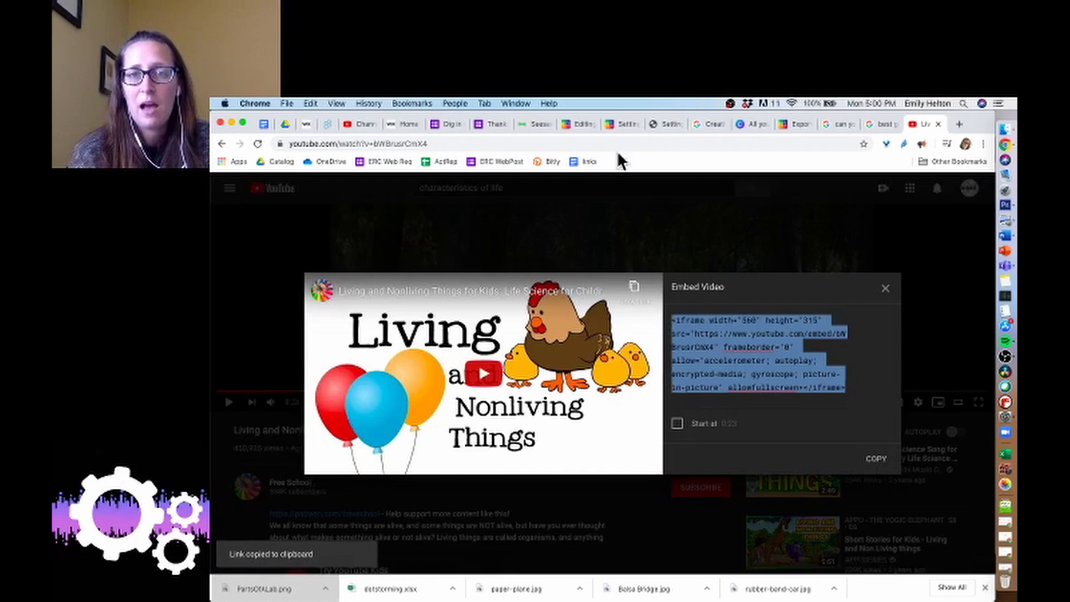
Return to the book, paste the embed code, confirm the web link and add the video to the book.
left_click(568, 122)
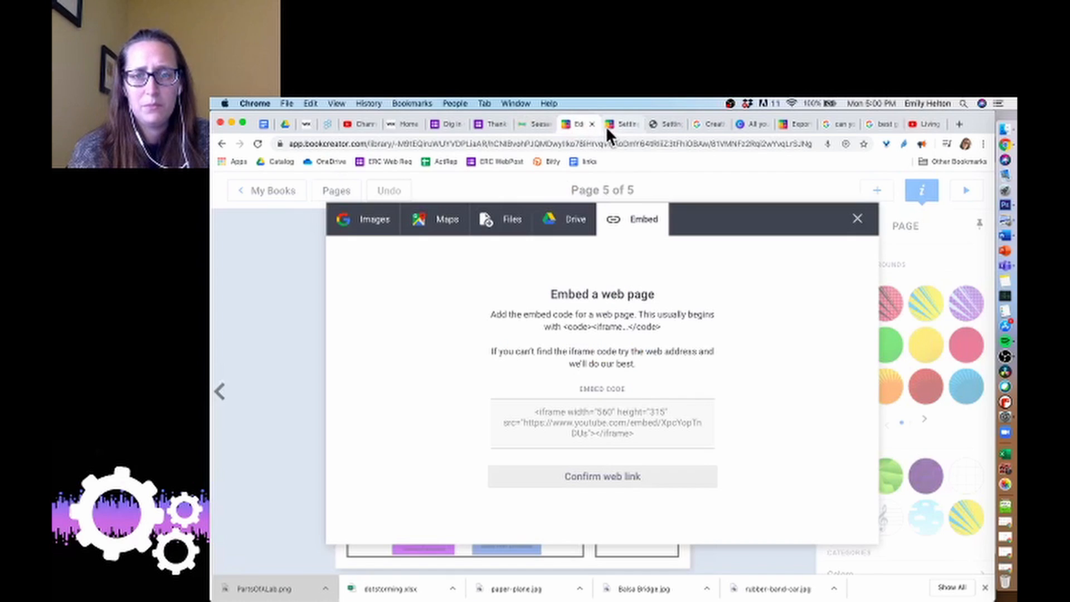
left_click(602, 430)
key("super+v")
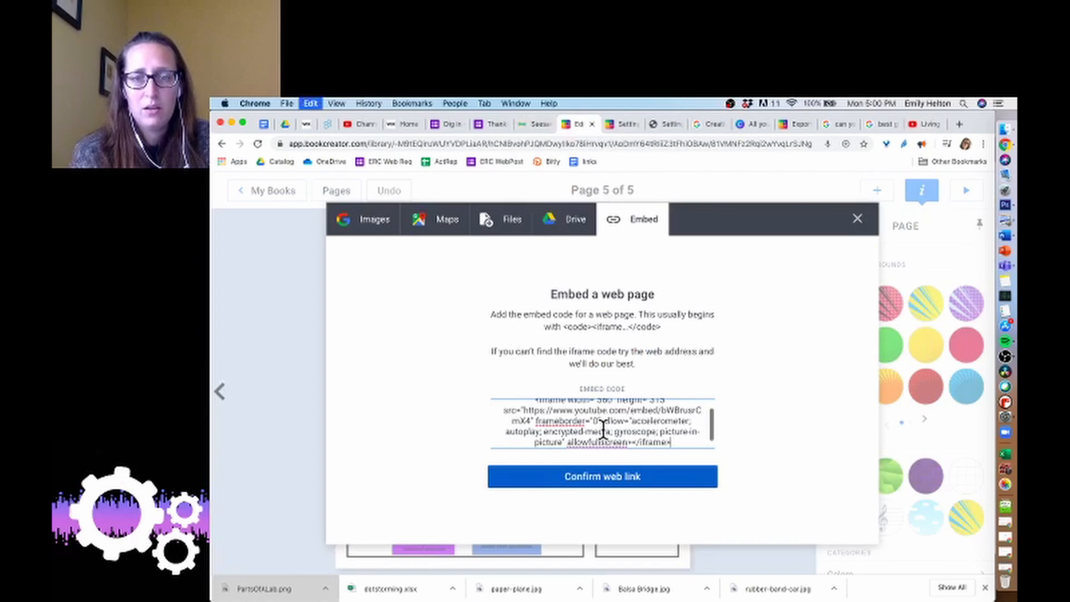
left_click(610, 480)
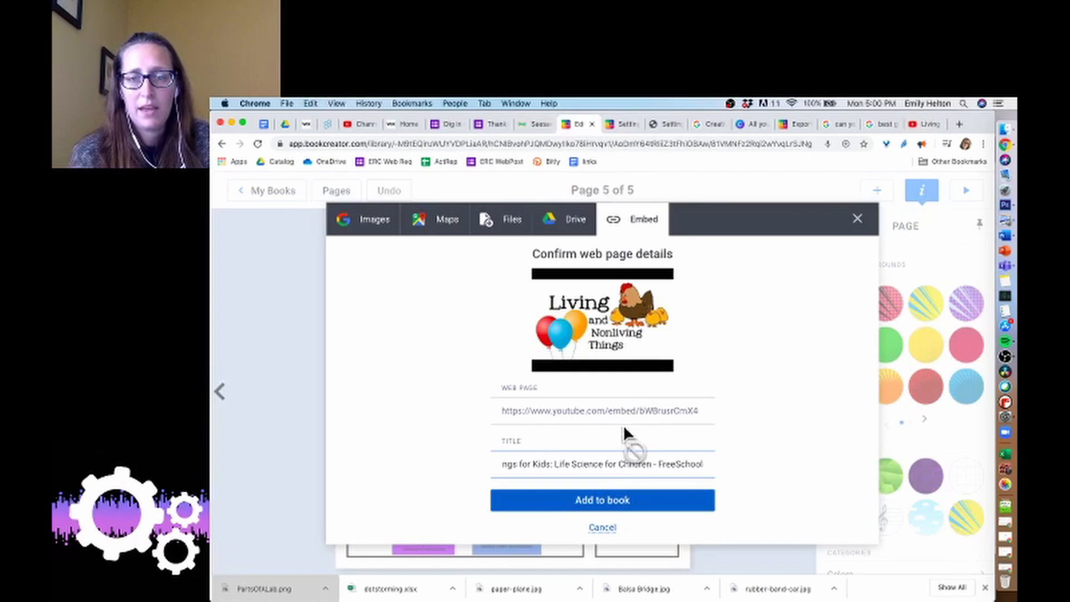
left_click(619, 504)
Shrink the embedded video and place it inside the narrow right panel, then test-play and close it.
left_click_drag(557, 429, 599, 519)
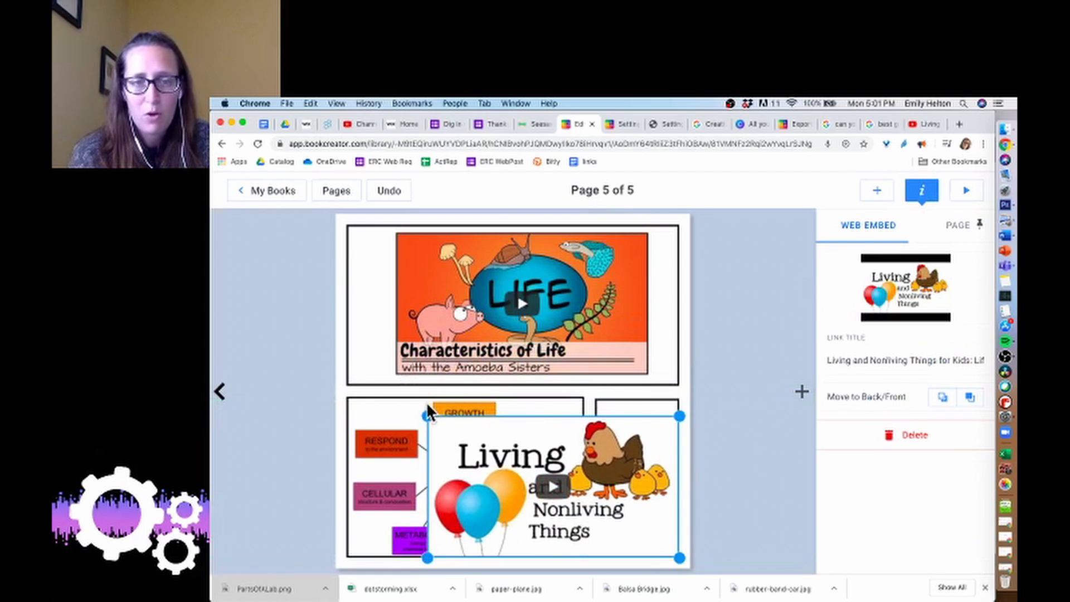
left_click_drag(428, 412, 574, 483)
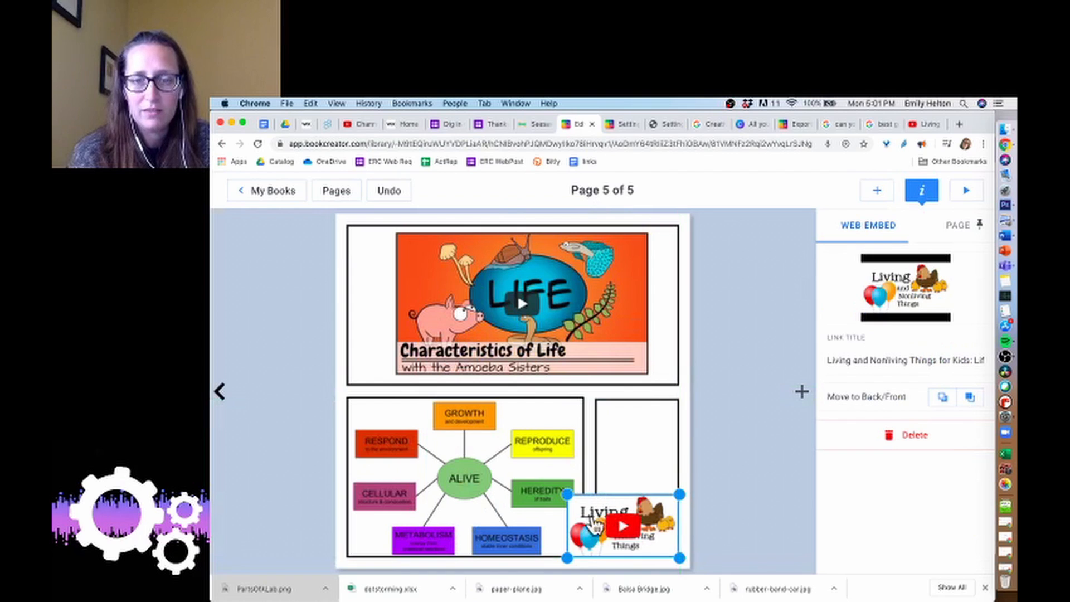
left_click_drag(598, 529, 597, 442)
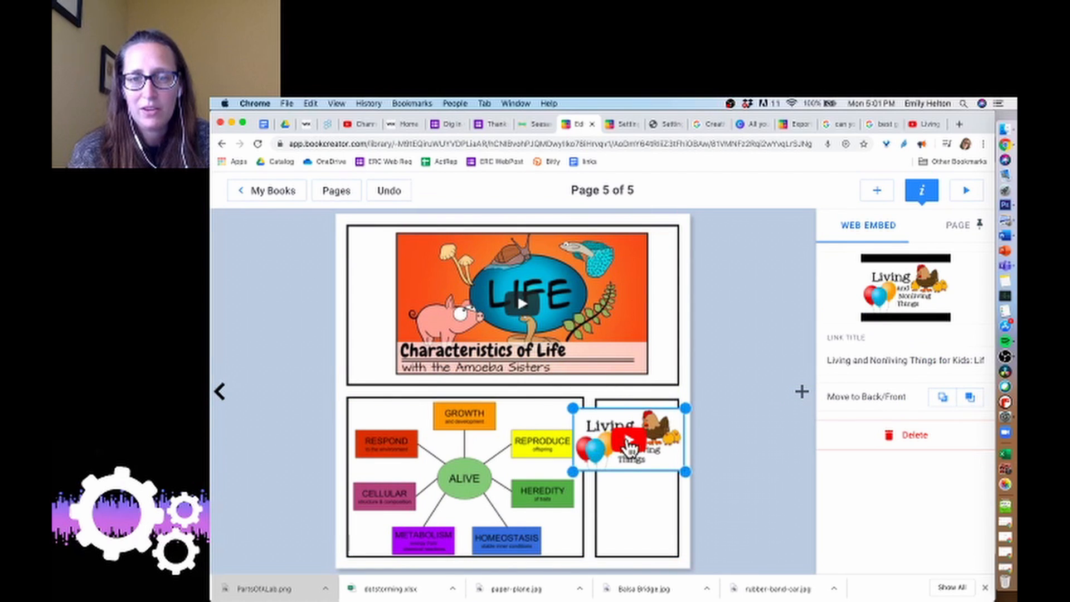
left_click(622, 438)
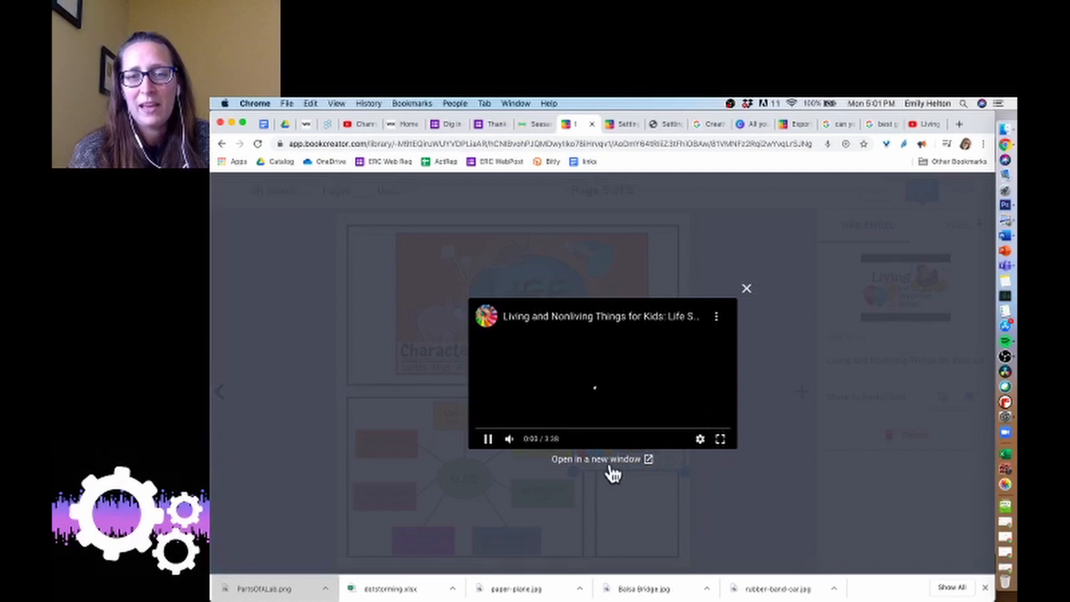
left_click(746, 289)
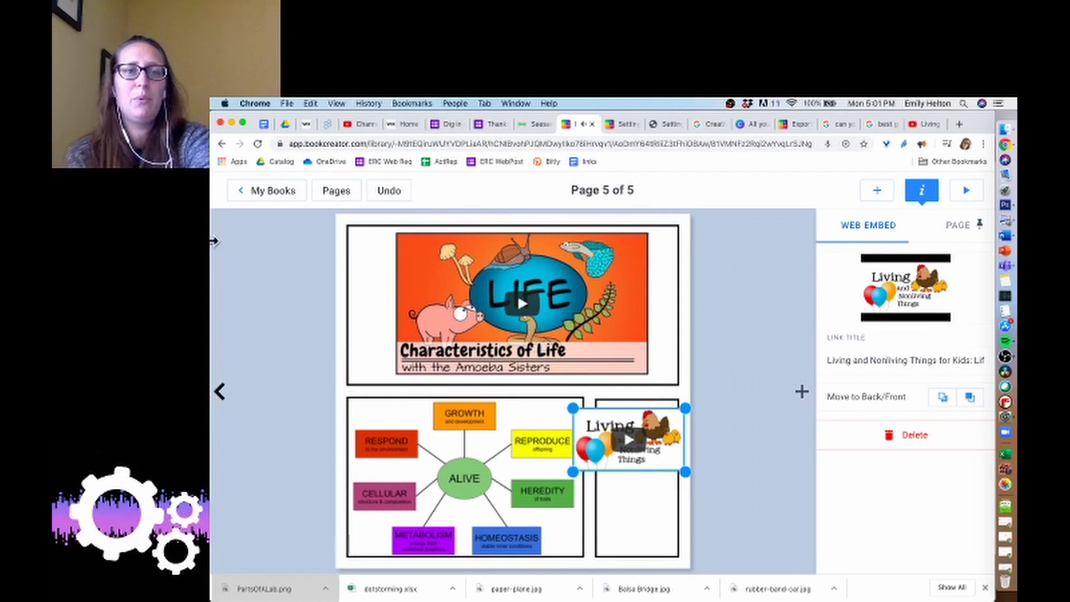
Go back to the library and look over the new book shape options without creating one.
left_click(259, 194)
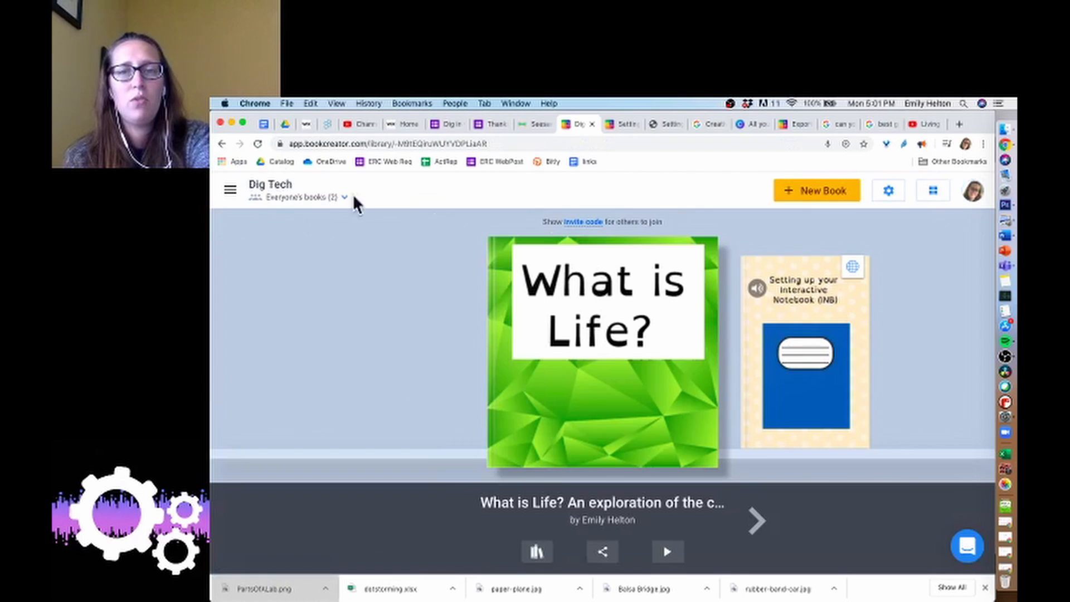
left_click(830, 195)
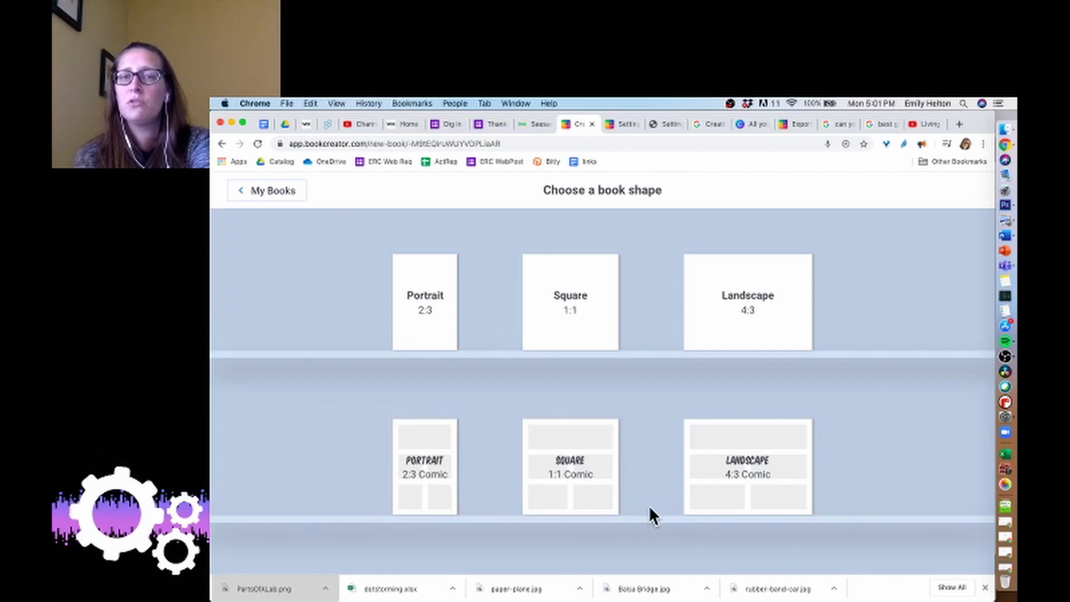
left_click(287, 195)
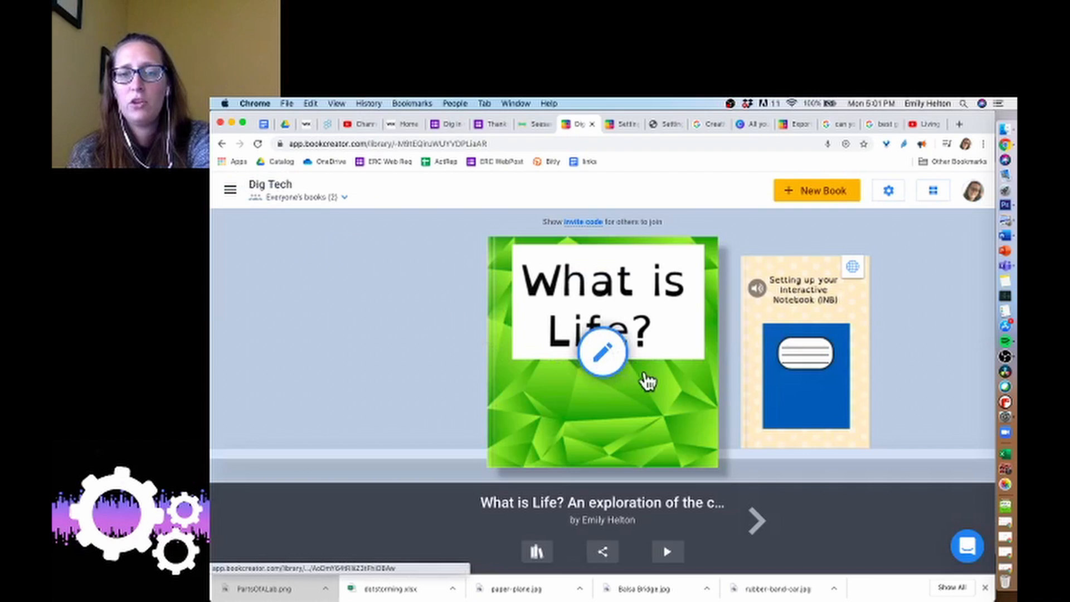
Look over the book's share options and library management options without choosing any.
left_click(603, 552)
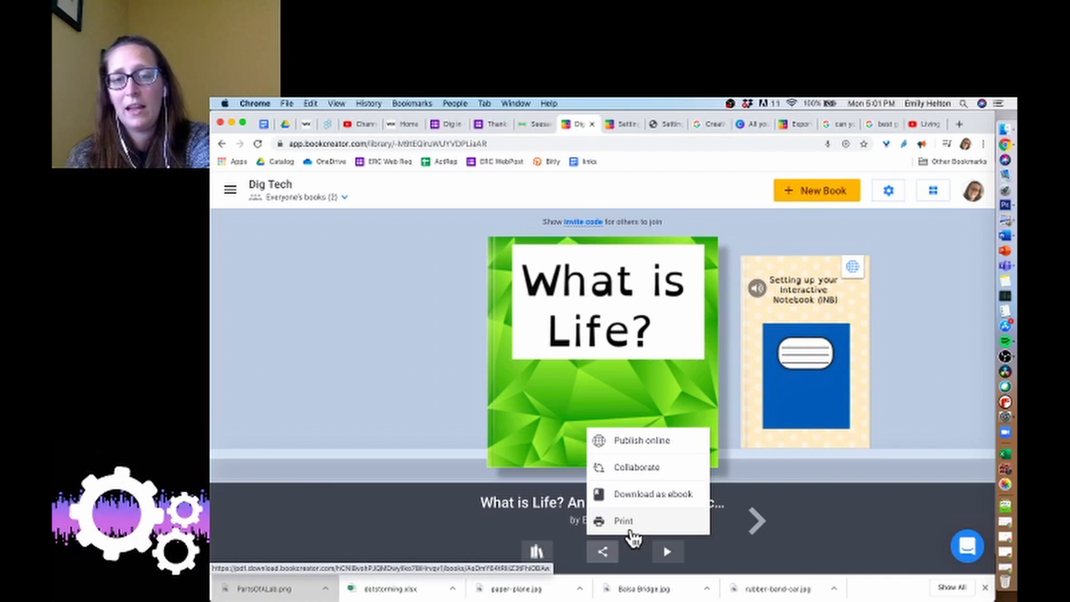
left_click(538, 552)
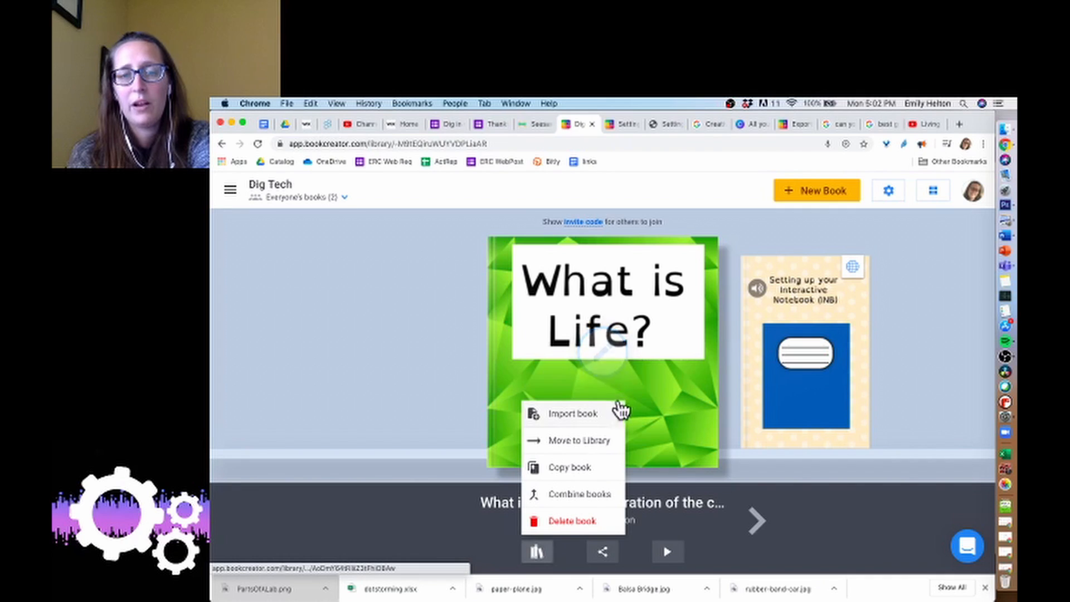
left_click(454, 374)
Publish the "What is Life?" book online, keeping its title and author details.
left_click(605, 553)
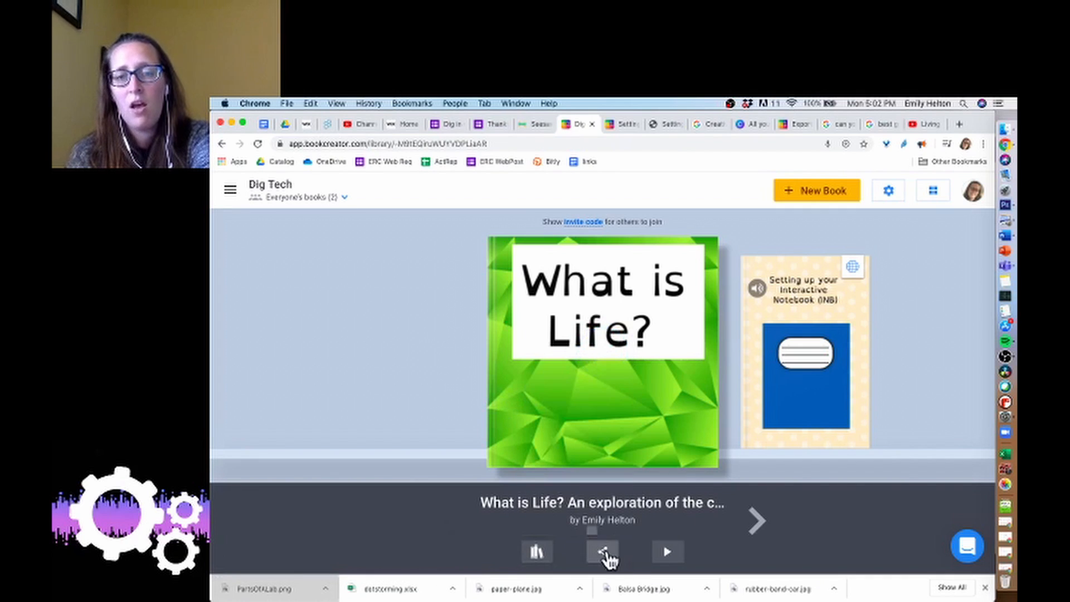
left_click(653, 443)
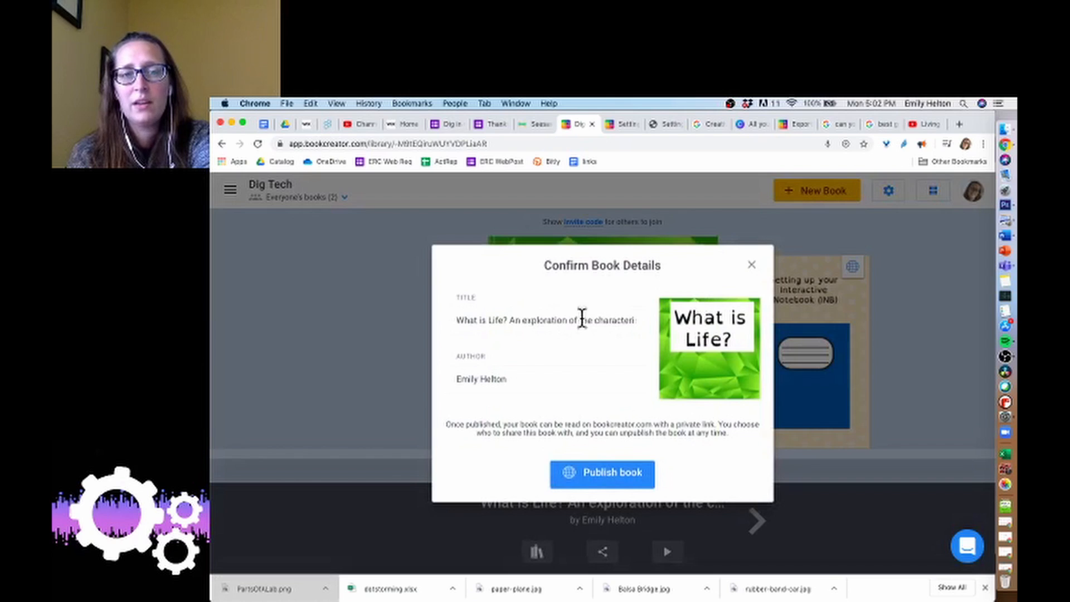
left_click(602, 477)
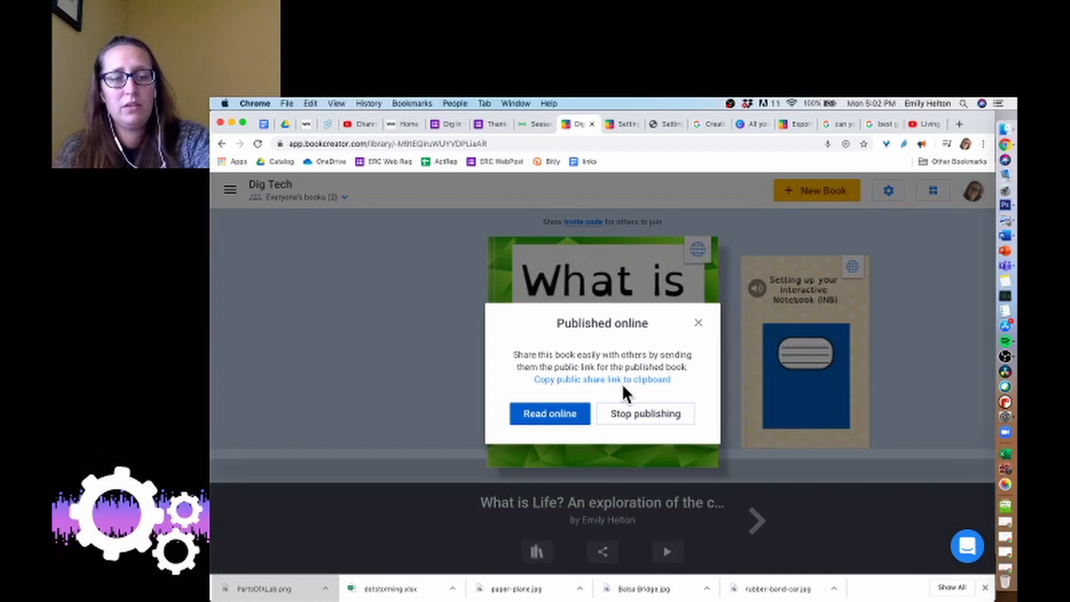
Switch to the incognito window and sign in to Book Creator with a Google account.
key("super+grave")
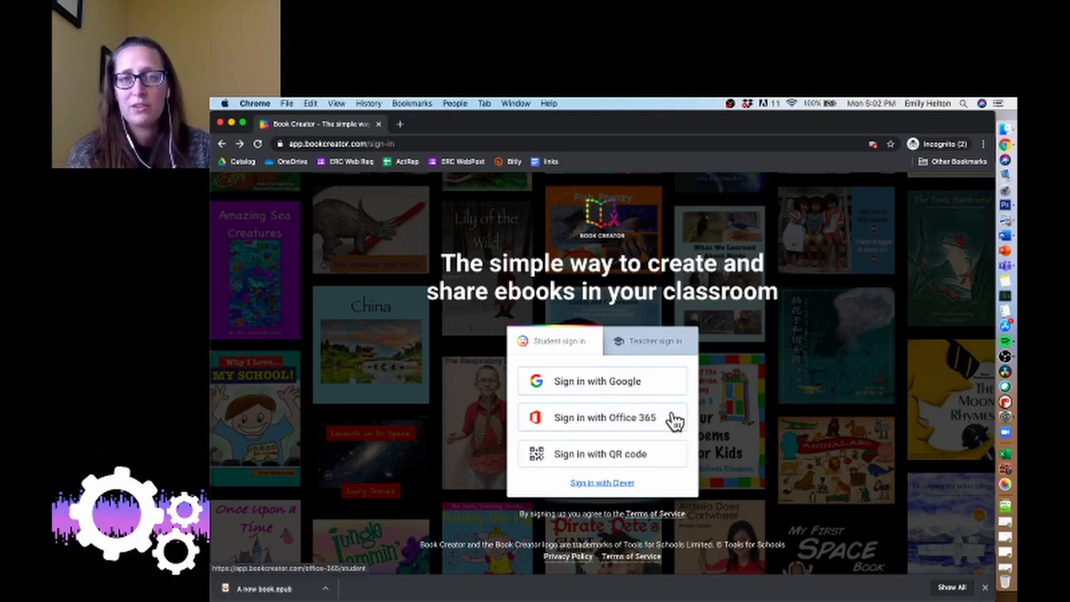
left_click(652, 390)
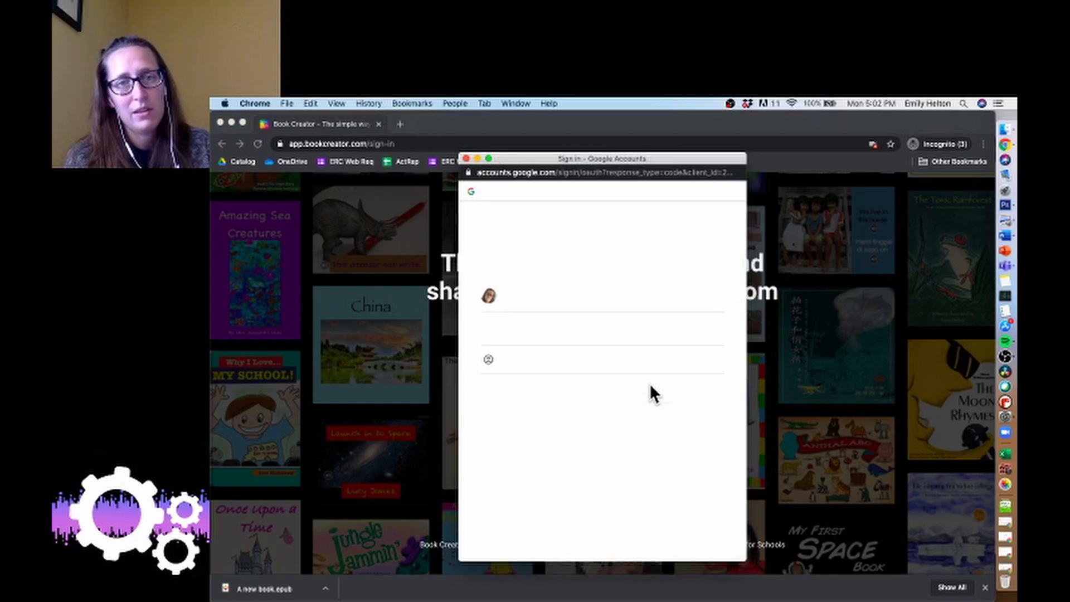
left_click(665, 336)
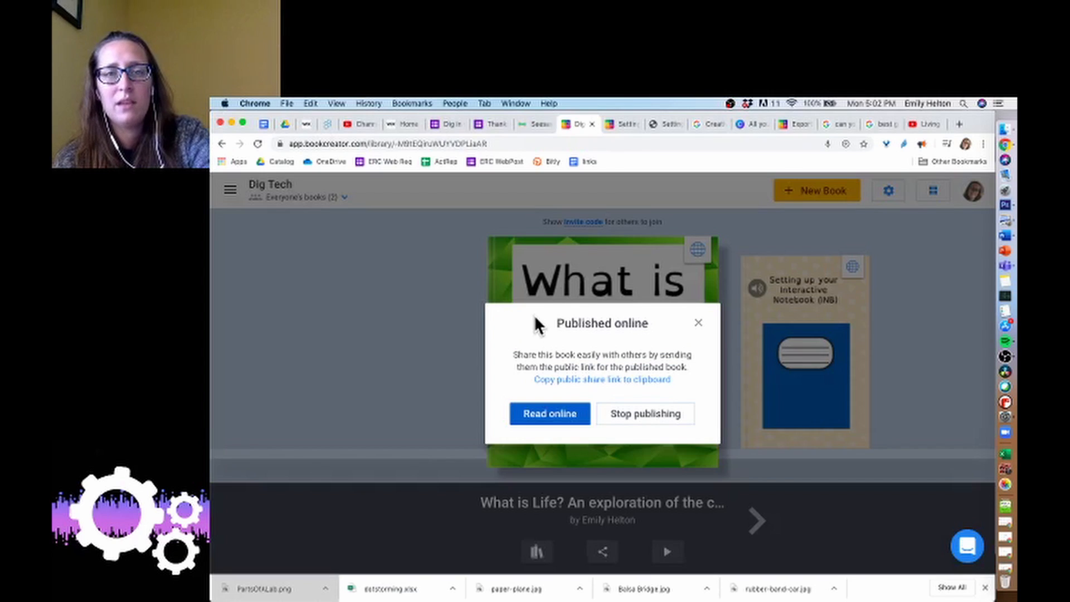
Close the published-online dialog, then open the book's Collaborate option to view it and close it.
left_click(698, 323)
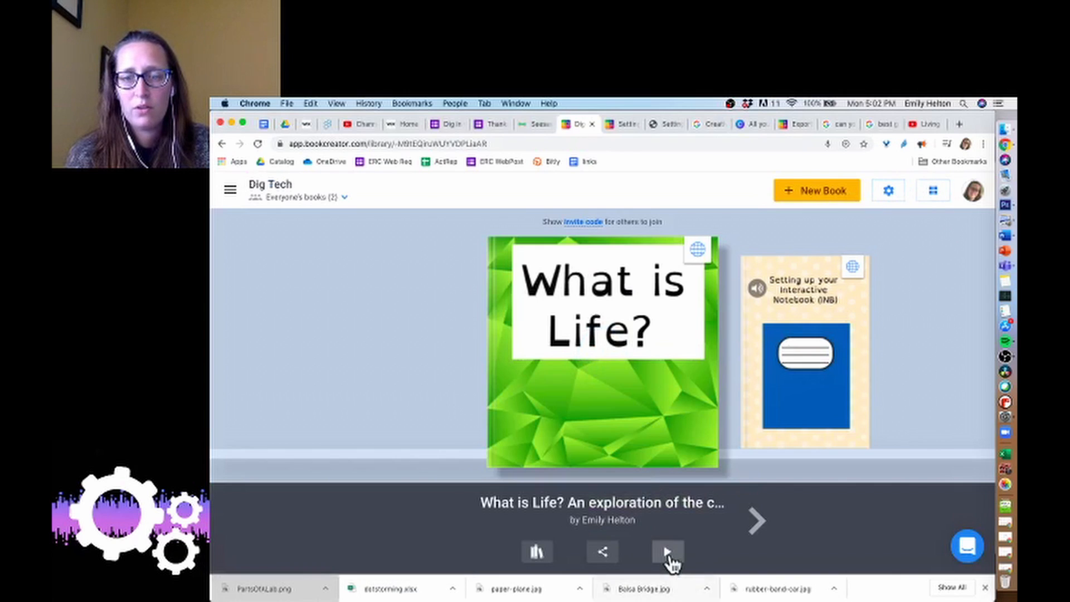
left_click(593, 564)
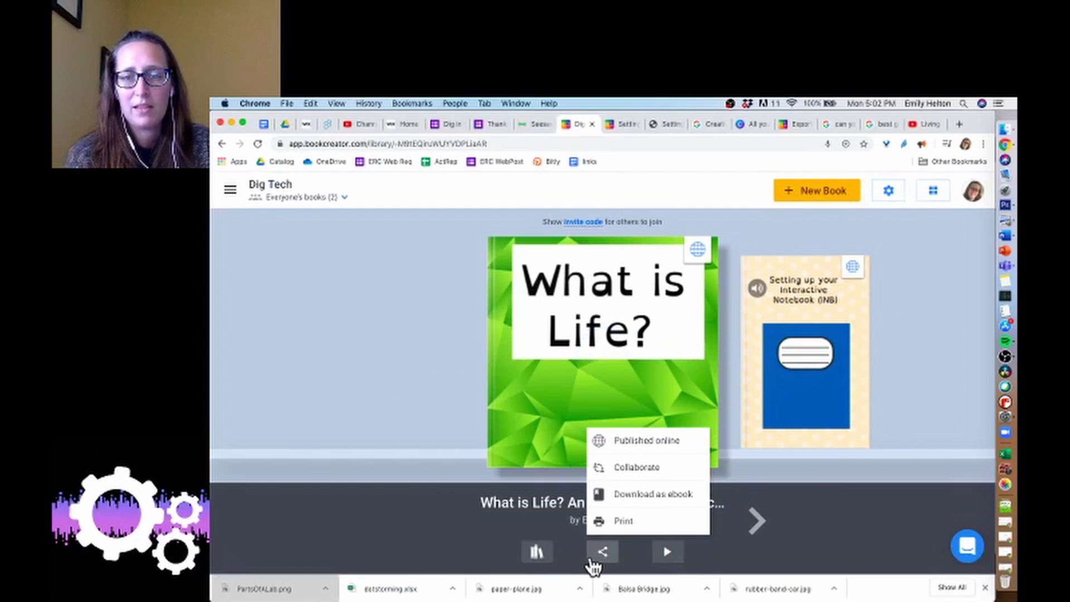
left_click(630, 468)
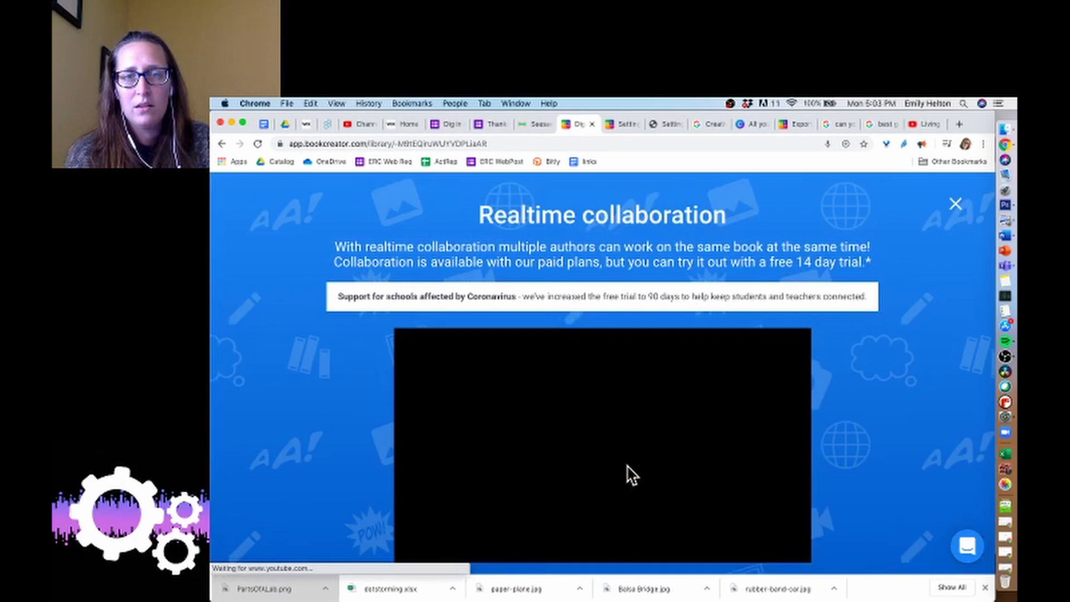
left_click(954, 205)
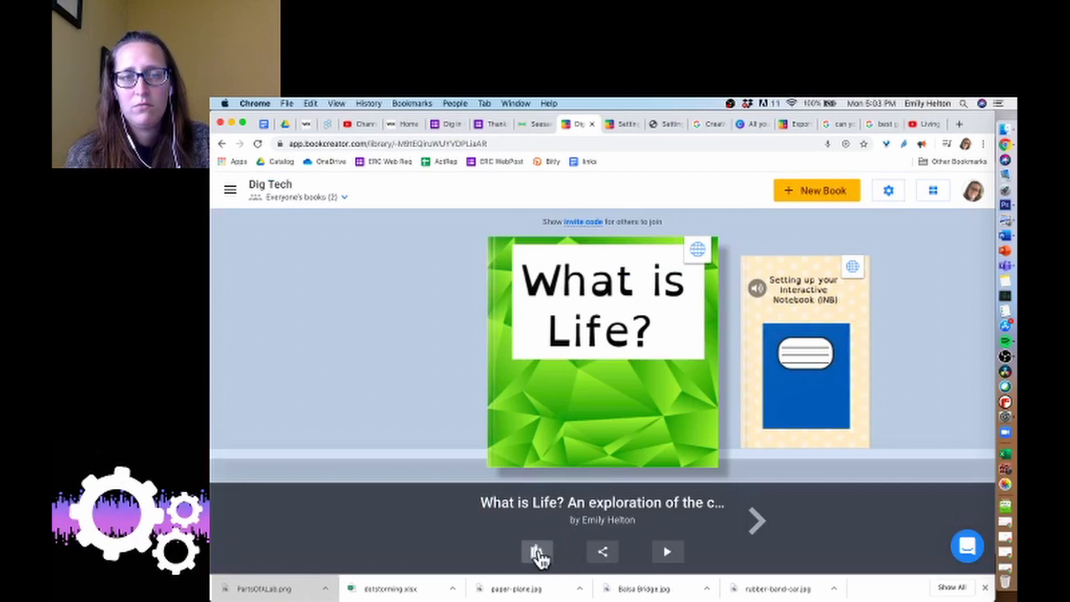
Review the library settings, then switch the library display layout and switch it back.
left_click(886, 194)
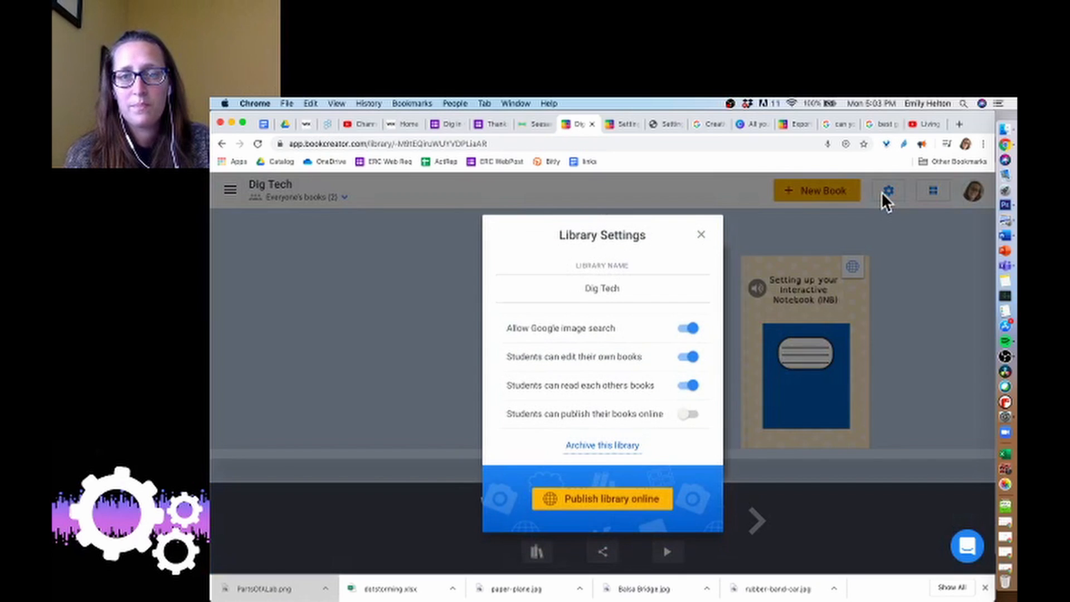
left_click(700, 235)
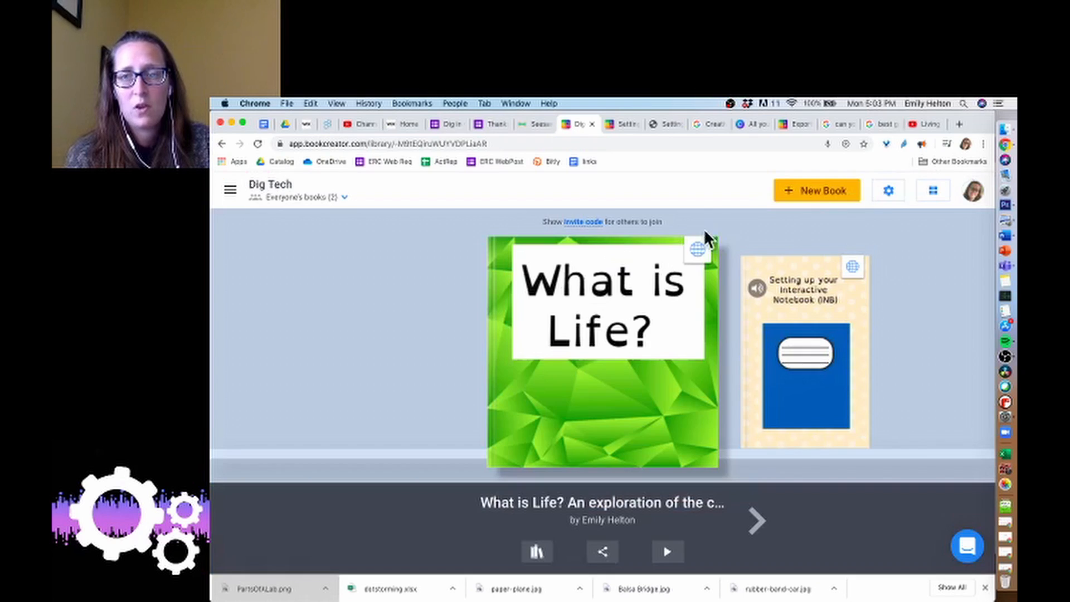
left_click(929, 201)
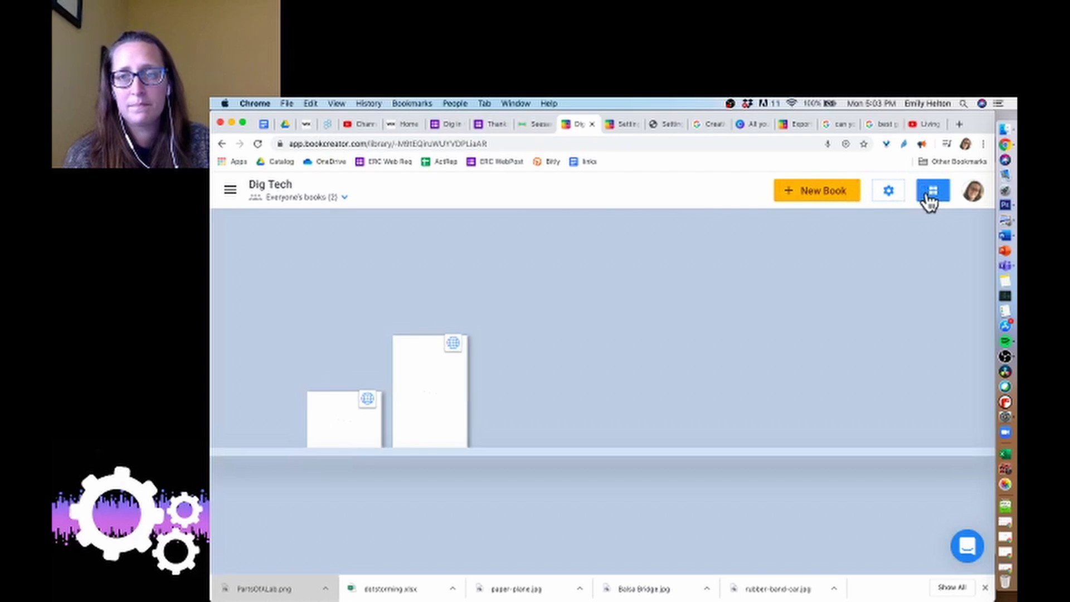
left_click(932, 191)
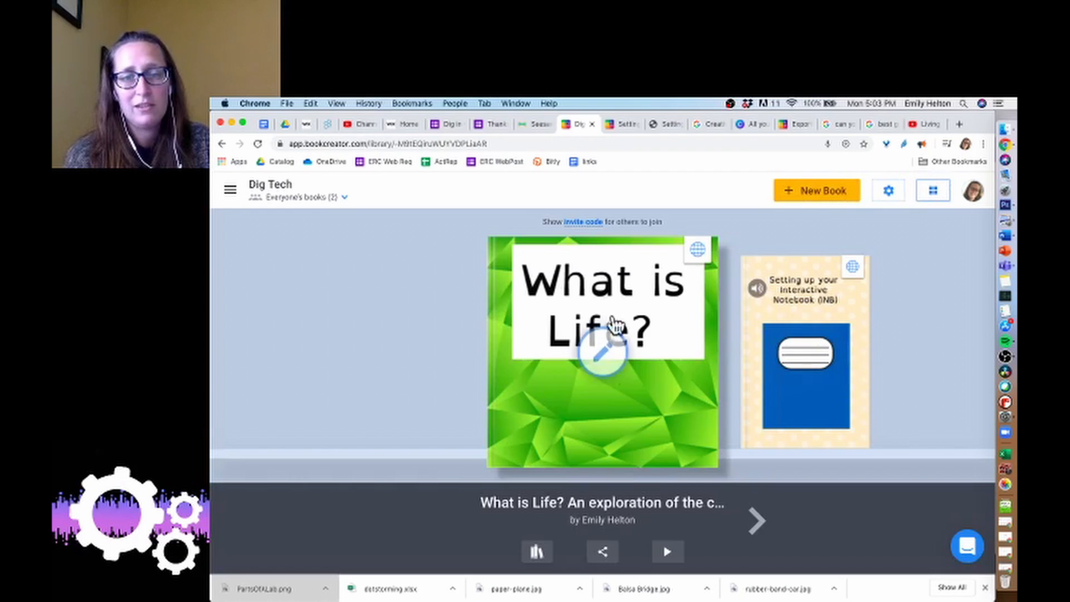